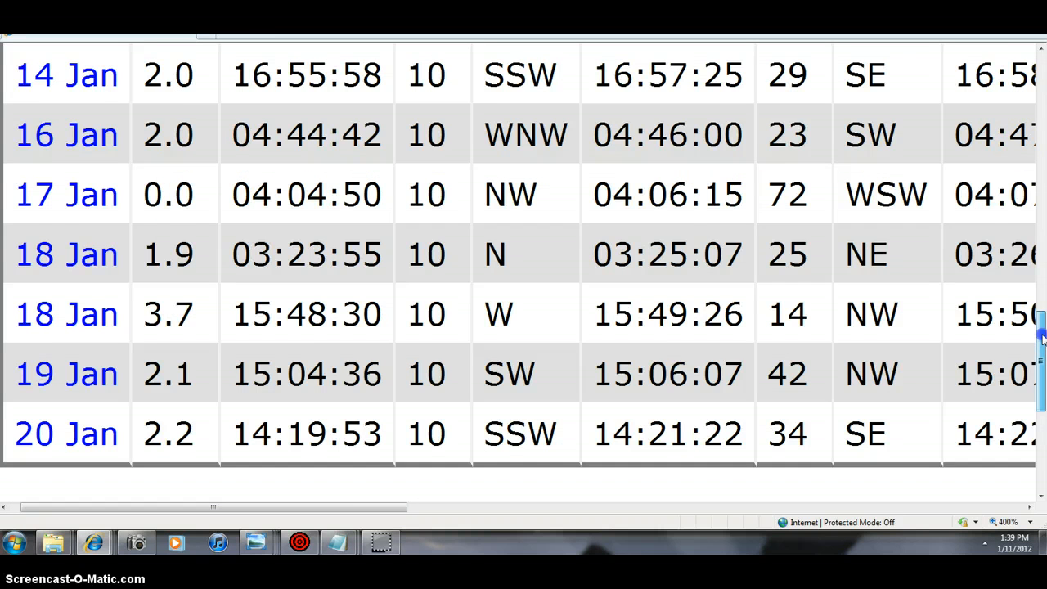
pyautogui.moveTo(1041, 333)
pyautogui.mouseDown()
pyautogui.moveTo(1041, 159)
pyautogui.moveTo(1041, 352)
pyautogui.mouseUp()
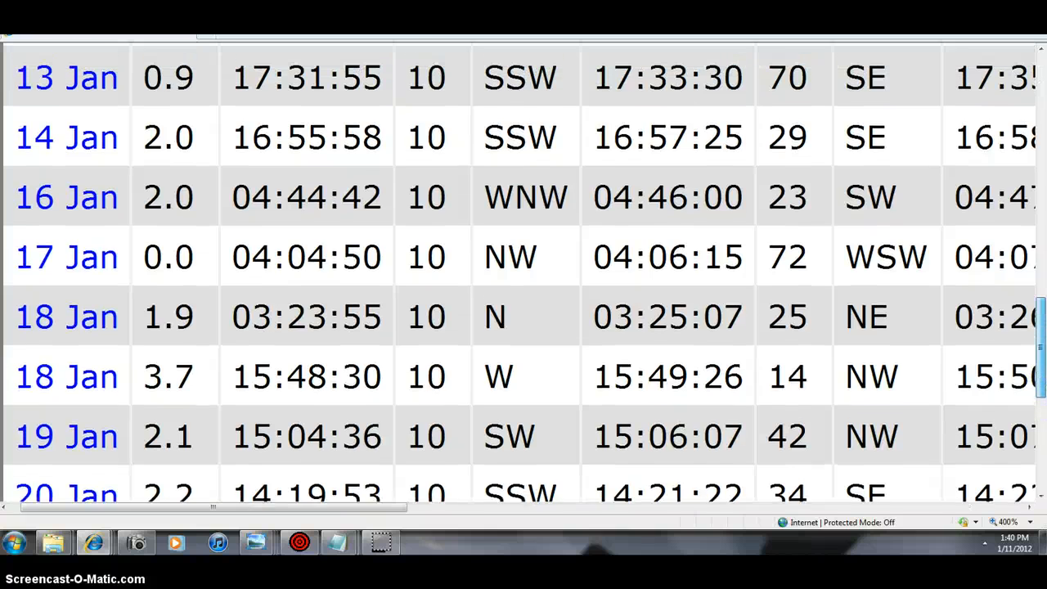
pyautogui.moveTo(1041, 366); pyautogui.dragTo(1042, 178)
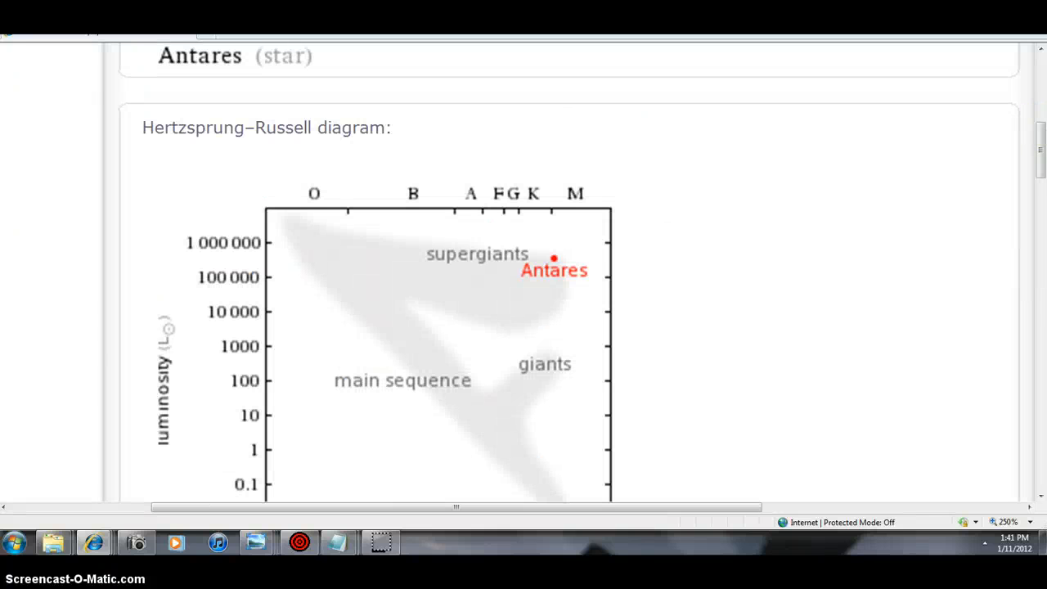
pyautogui.moveTo(1040, 145)
pyautogui.mouseDown()
pyautogui.moveTo(1041, 384)
pyautogui.moveTo(1042, 318)
pyautogui.moveTo(1042, 336)
pyautogui.mouseUp()
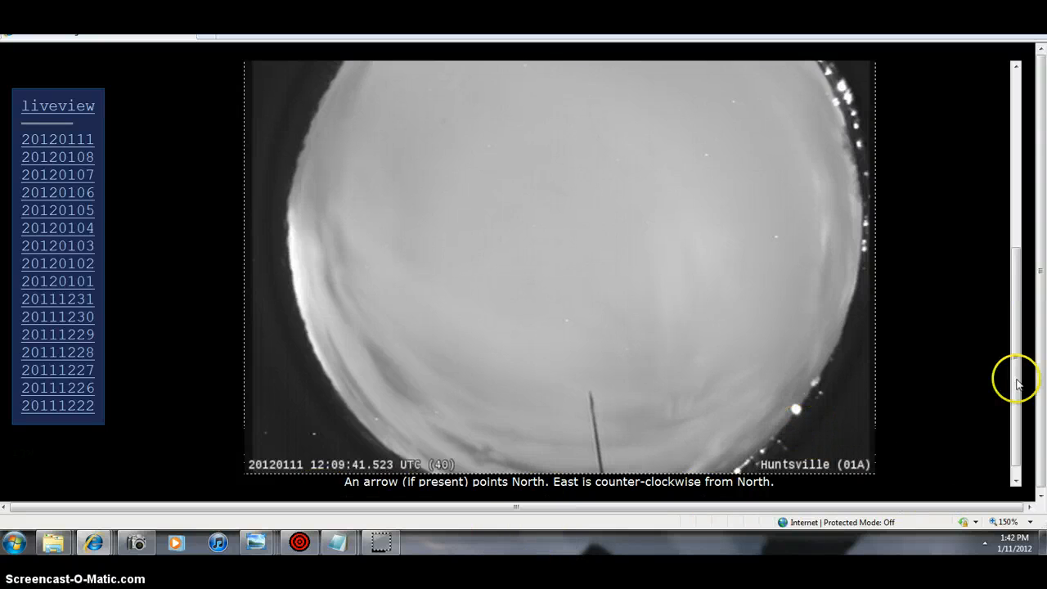
pyautogui.moveTo(1019, 375); pyautogui.dragTo(1019, 229)
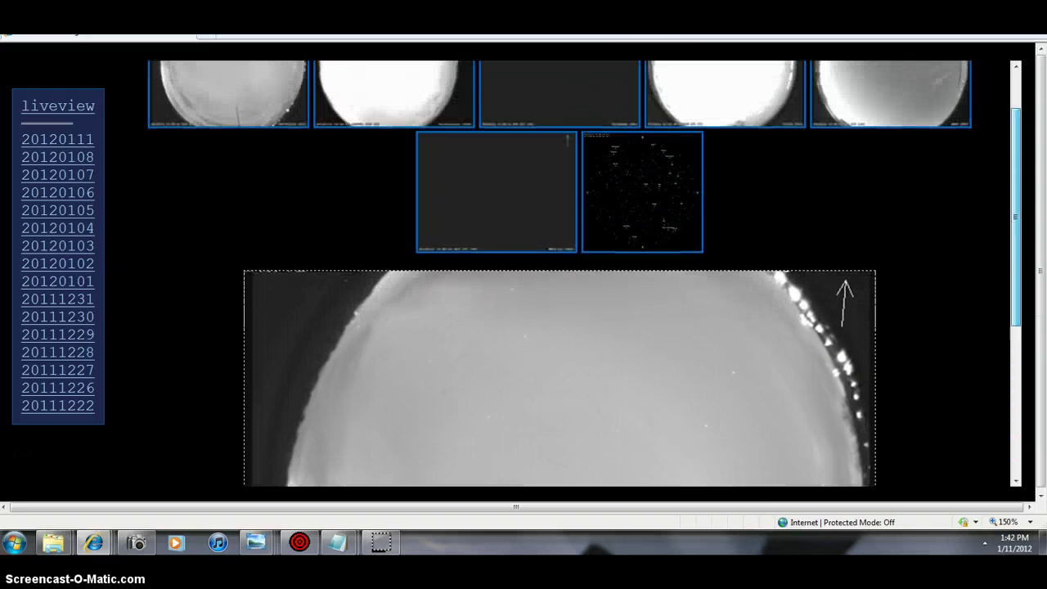
# Step: Show the all-sky star chart (Vega, Deneb, Arcturus, Altair) in the large liveview pane
pyautogui.click(654, 211)
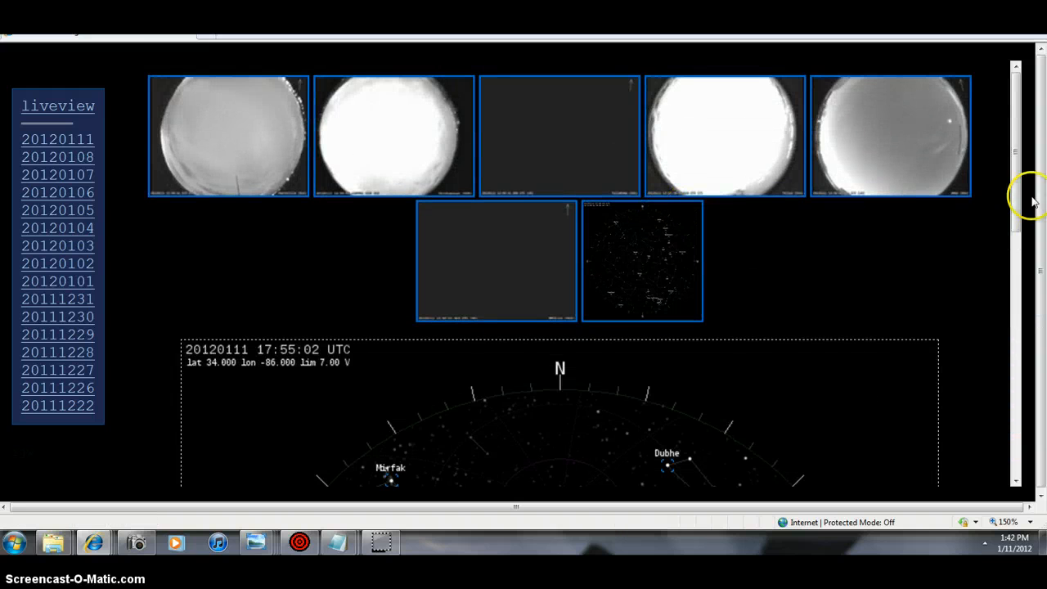
pyautogui.moveTo(1014, 187)
pyautogui.mouseDown()
pyautogui.moveTo(1014, 231)
pyautogui.moveTo(1014, 187)
pyautogui.mouseUp()
pyautogui.moveTo(1020, 216); pyautogui.dragTo(1017, 326)
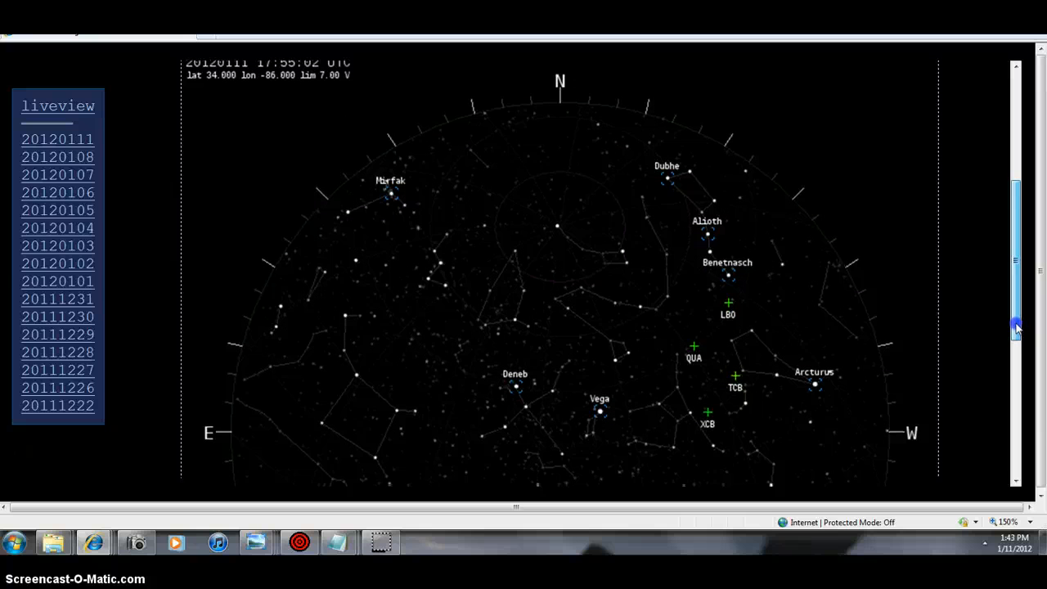
pyautogui.moveTo(1017, 327); pyautogui.dragTo(1015, 349)
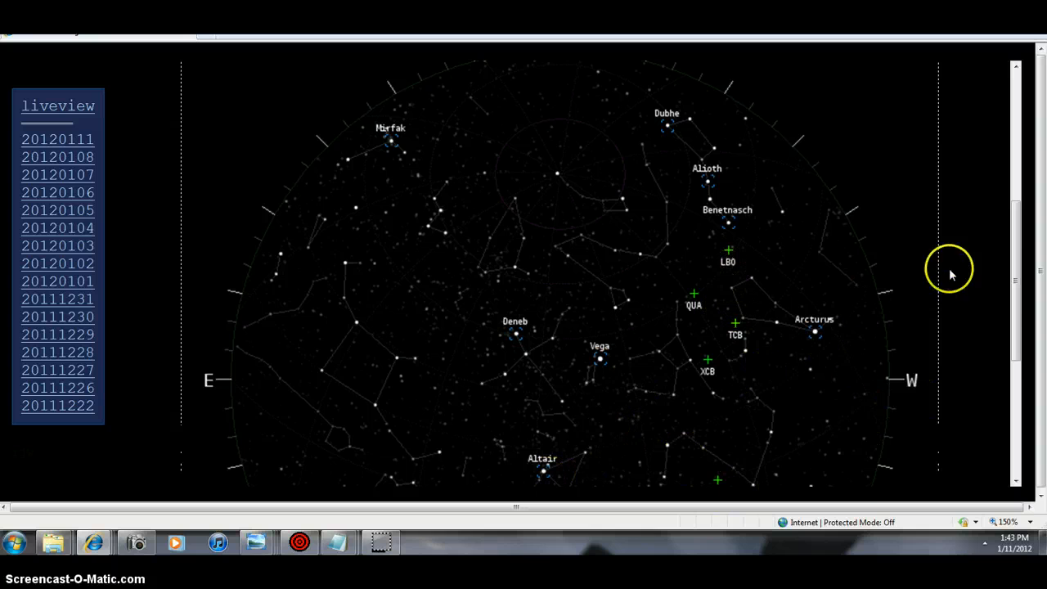
pyautogui.click(1014, 345)
pyautogui.moveTo(1014, 345); pyautogui.dragTo(1014, 403)
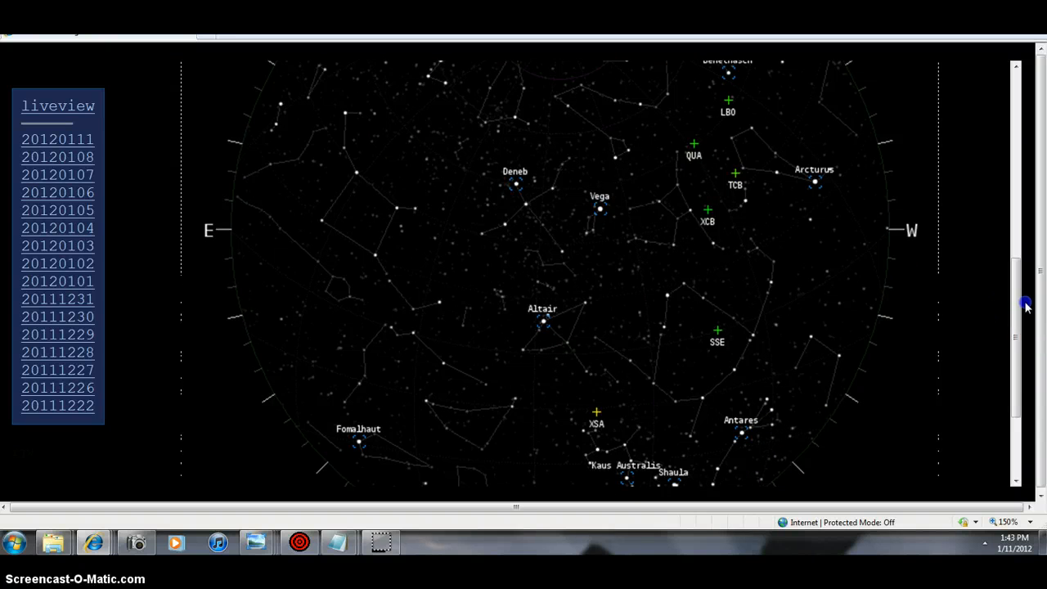
pyautogui.moveTo(1041, 298); pyautogui.dragTo(1042, 108)
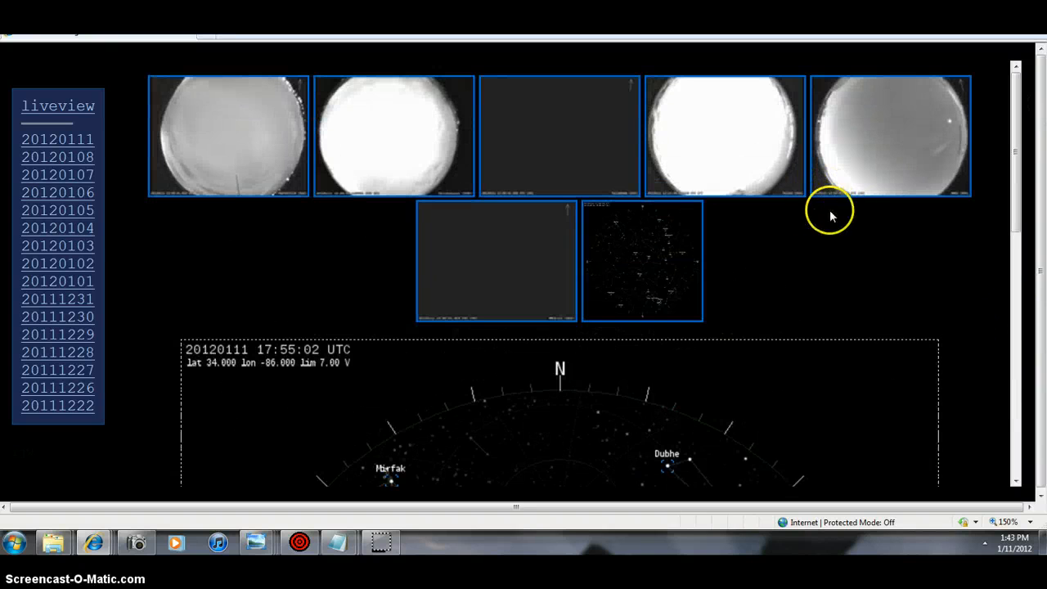
pyautogui.click(909, 176)
pyautogui.moveTo(1014, 217); pyautogui.dragTo(993, 367)
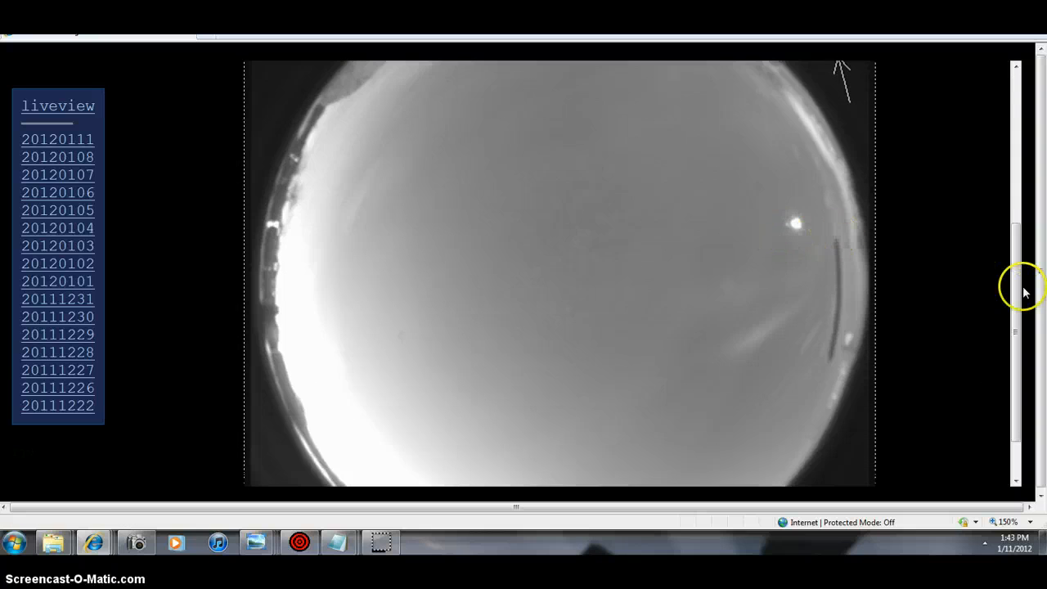
pyautogui.moveTo(1016, 291); pyautogui.dragTo(1016, 139)
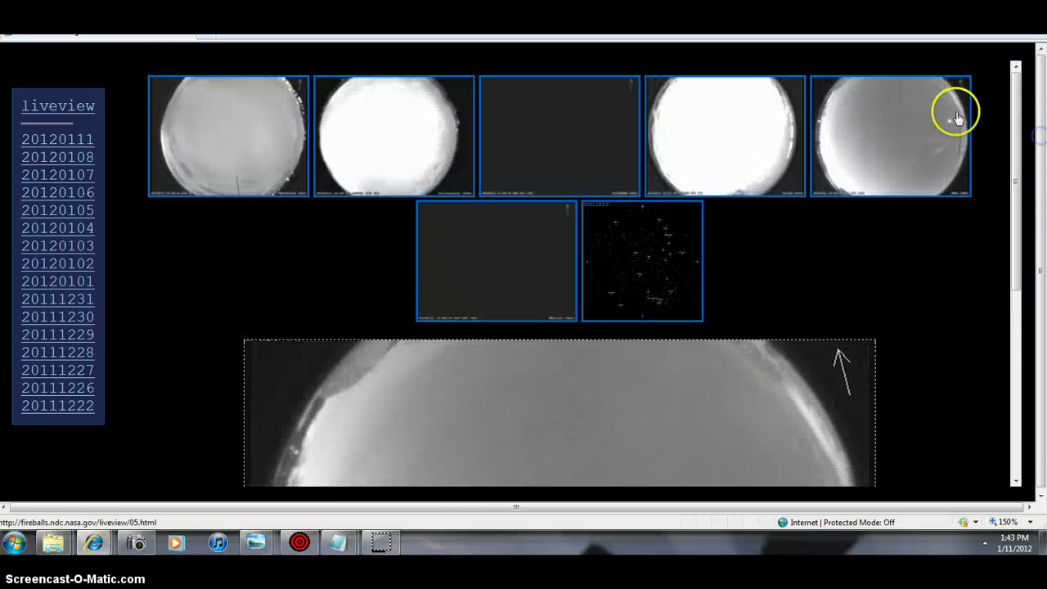
pyautogui.click(238, 148)
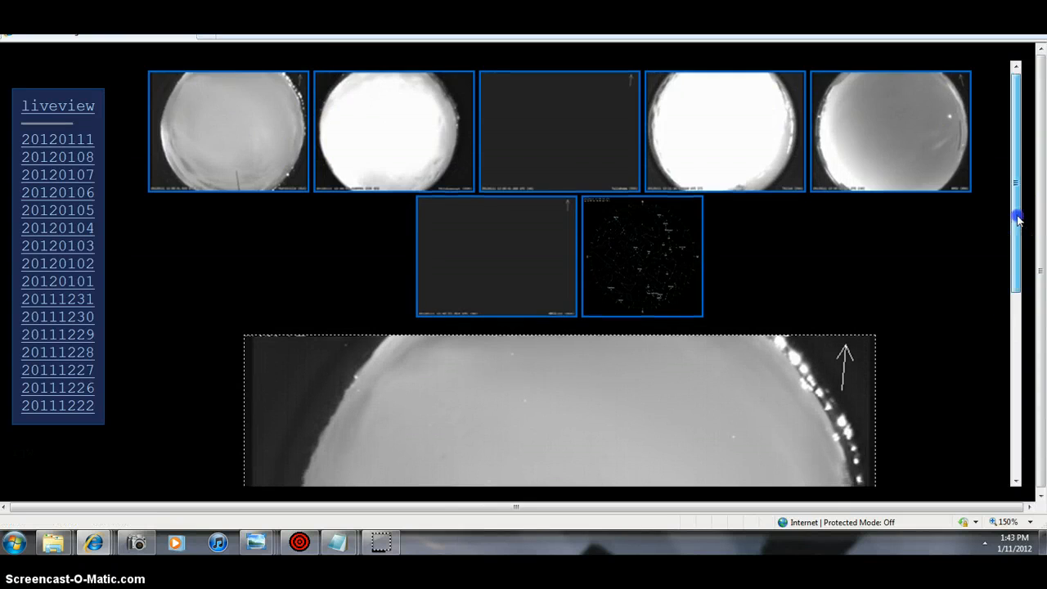
pyautogui.scroll(-3, 976, 346)
pyautogui.scroll(-2, 957, 390)
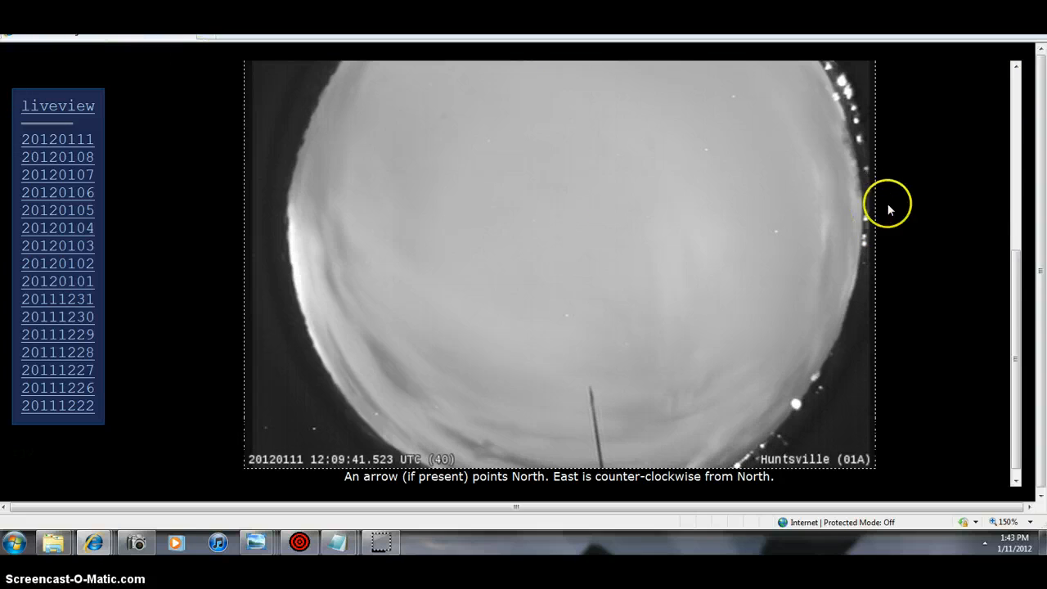
pyautogui.moveTo(1015, 288); pyautogui.dragTo(1016, 114)
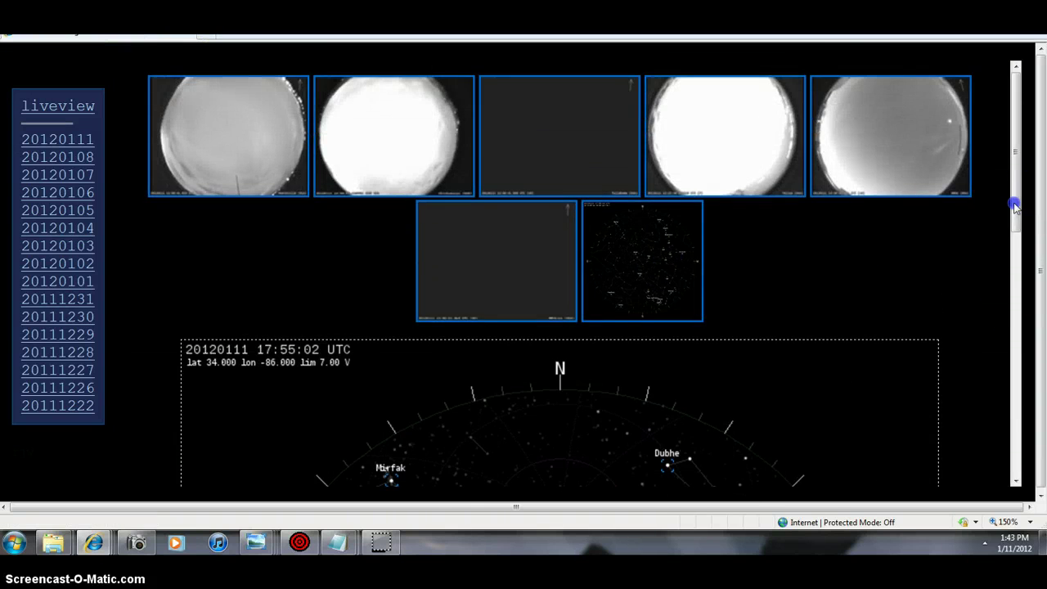
pyautogui.moveTo(1013, 207); pyautogui.dragTo(952, 390)
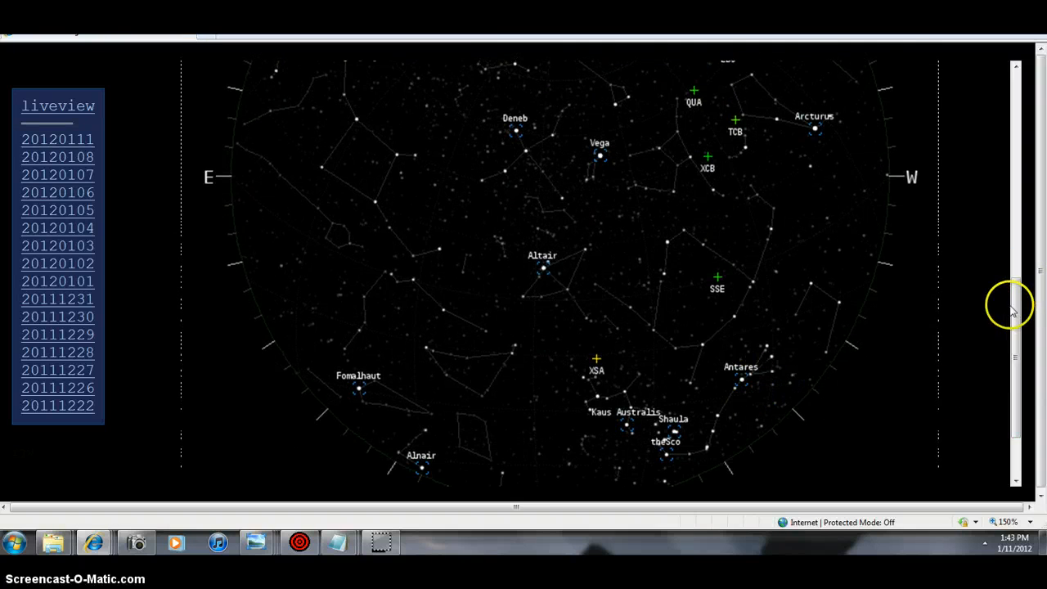
pyautogui.scroll(-2, 1013, 311)
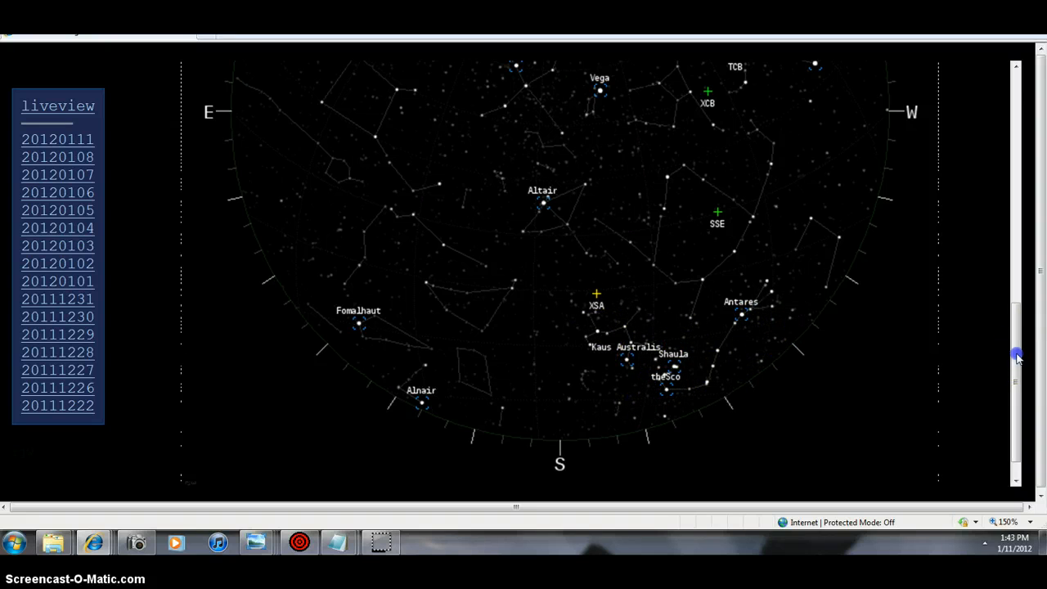
pyautogui.moveTo(1017, 356)
pyautogui.mouseDown()
pyautogui.moveTo(1020, 328)
pyautogui.moveTo(1019, 344)
pyautogui.mouseUp()
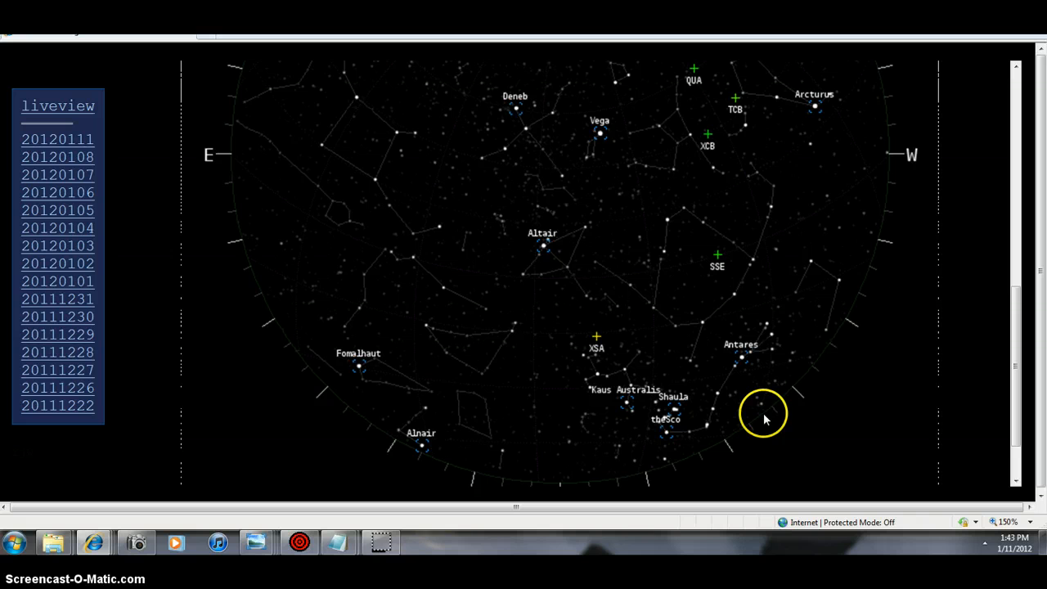
pyautogui.moveTo(1018, 340); pyautogui.dragTo(1019, 122)
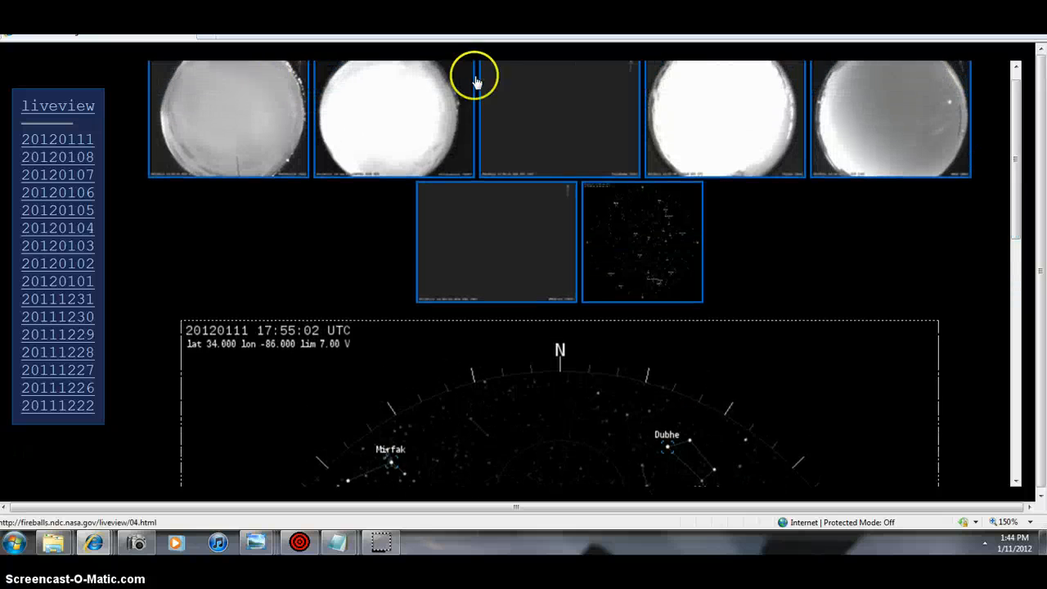
# Step: Enlarge the Huntsville (01A) all-sky camera fisheye image from its thumbnail
pyautogui.click(256, 101)
pyautogui.moveTo(1023, 196); pyautogui.dragTo(949, 396)
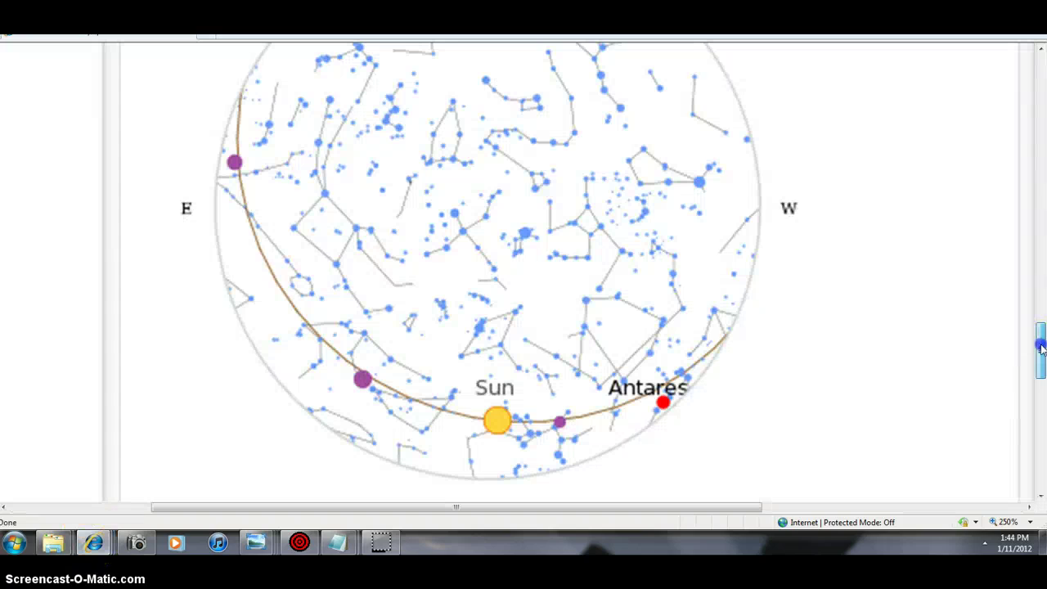
pyautogui.moveTo(1039, 351); pyautogui.dragTo(1041, 329)
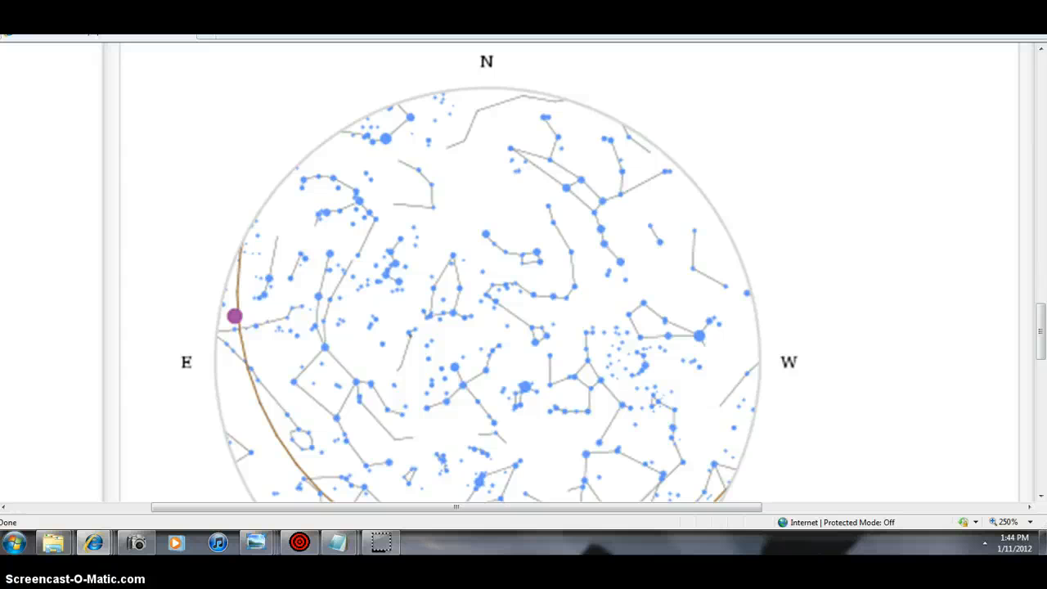
pyautogui.moveTo(1040, 331); pyautogui.dragTo(1040, 164)
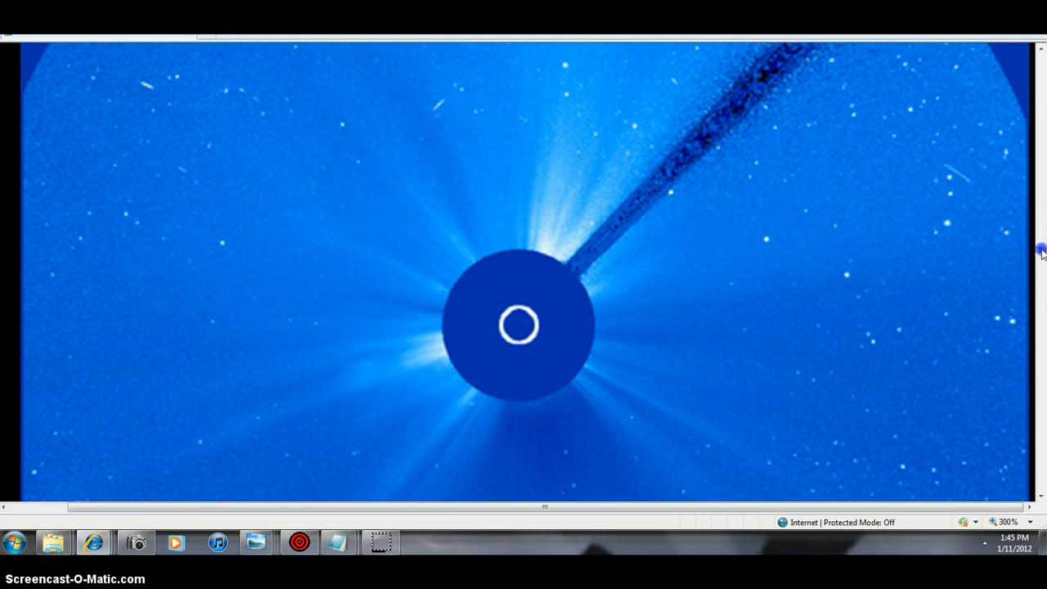
pyautogui.scroll(-2, 1041, 252)
pyautogui.scroll(-2, 1041, 252)
pyautogui.scroll(-2, 1041, 252)
pyautogui.scroll(-2, 1041, 254)
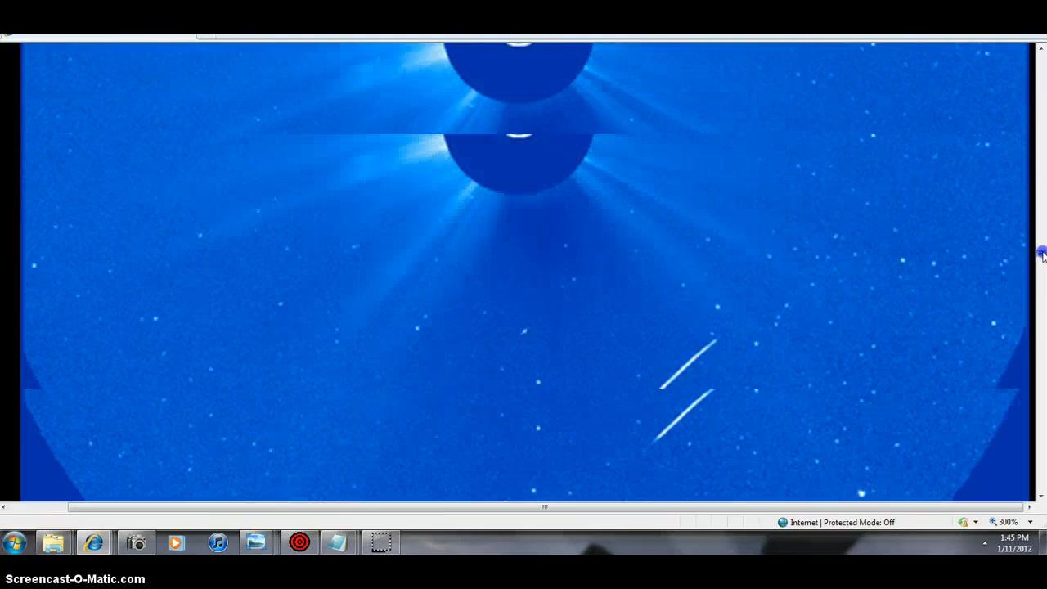
pyautogui.scroll(2, 1041, 254)
pyautogui.scroll(2, 1041, 250)
pyautogui.scroll(3, 1041, 242)
pyautogui.scroll(3, 1041, 242)
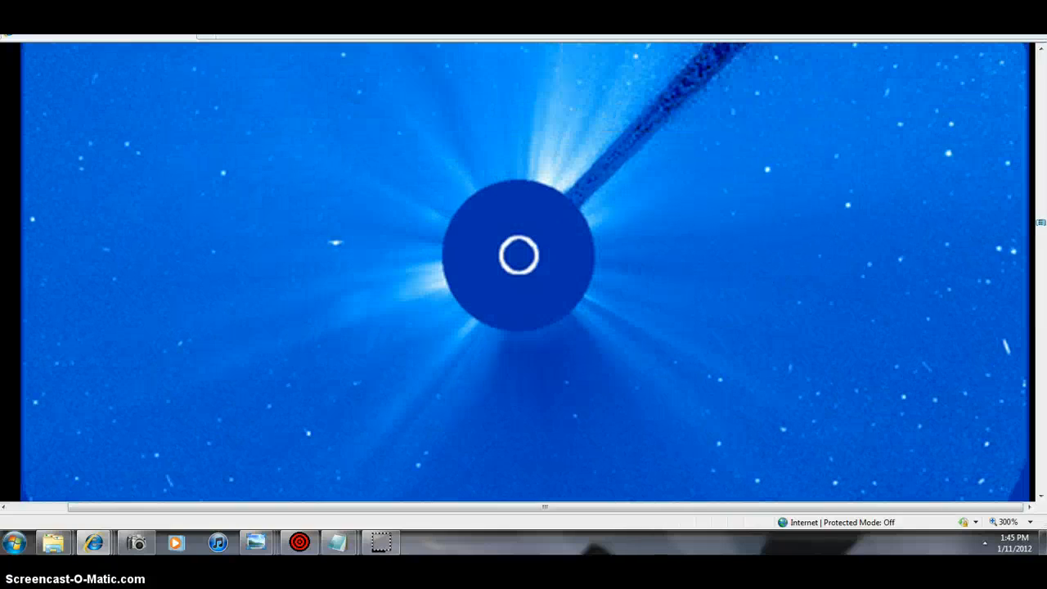
pyautogui.scroll(-7, 1041, 221)
pyautogui.scroll(-4, 1041, 223)
pyautogui.scroll(3, 1041, 225)
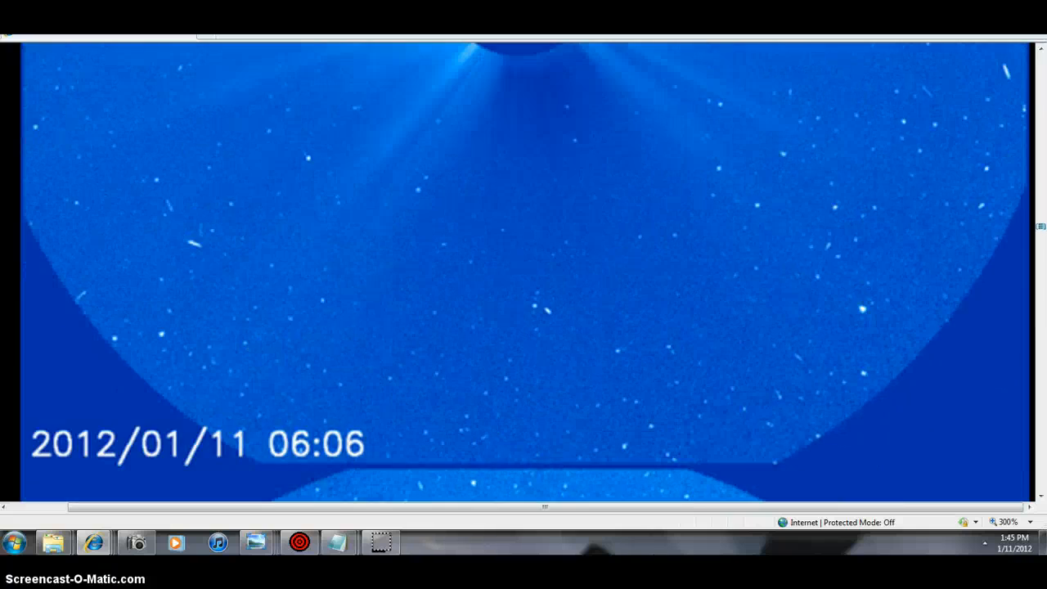
pyautogui.scroll(3, 1041, 225)
pyautogui.scroll(5, 1041, 221)
pyautogui.scroll(4, 1041, 212)
pyautogui.scroll(3, 1041, 204)
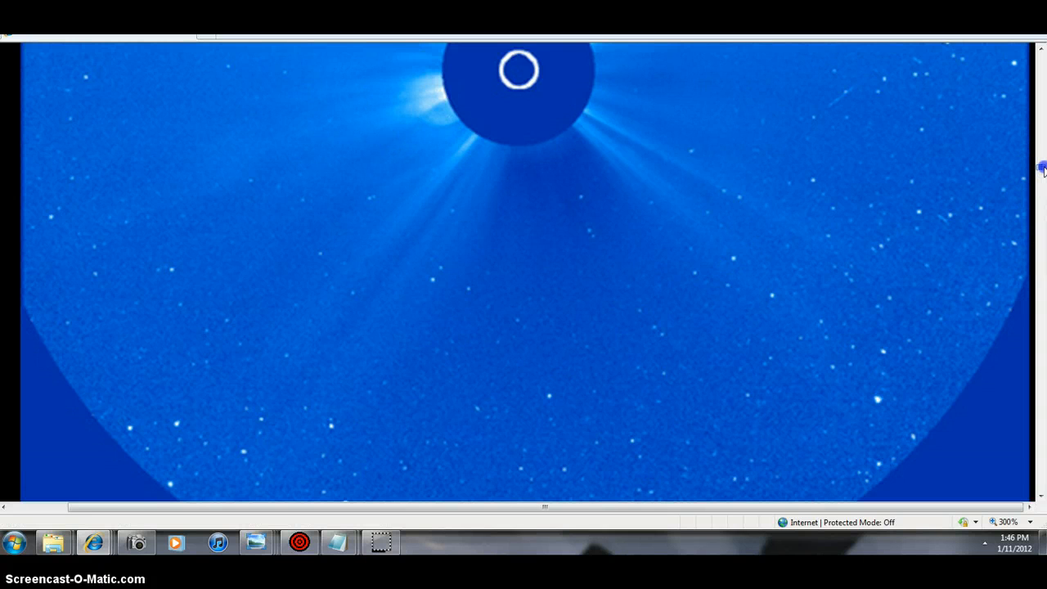
pyautogui.scroll(-2, 1042, 168)
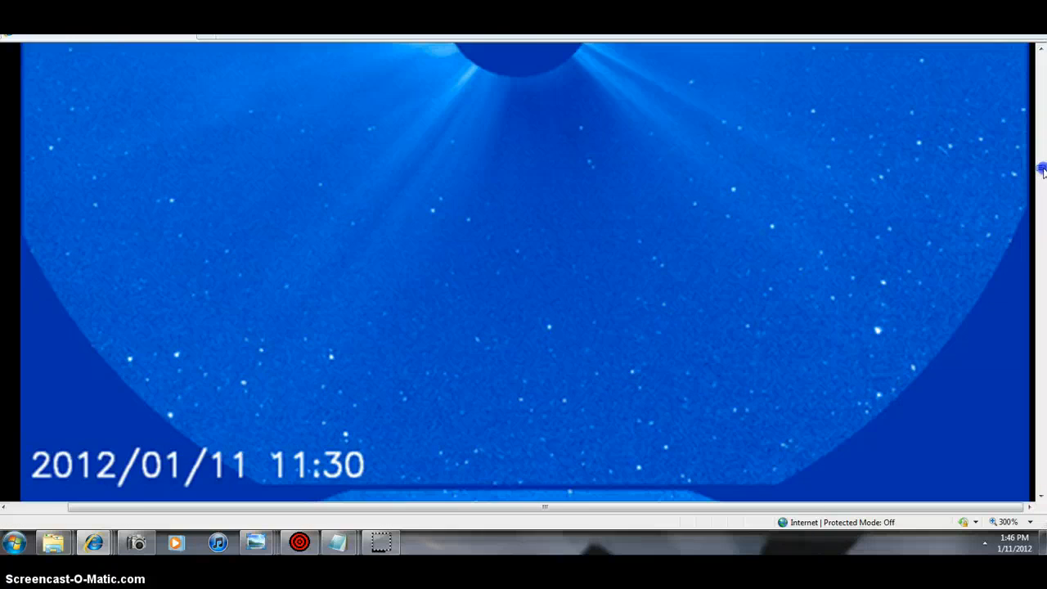
pyautogui.scroll(3, 1041, 169)
pyautogui.scroll(5, 1042, 165)
pyautogui.scroll(5, 1042, 164)
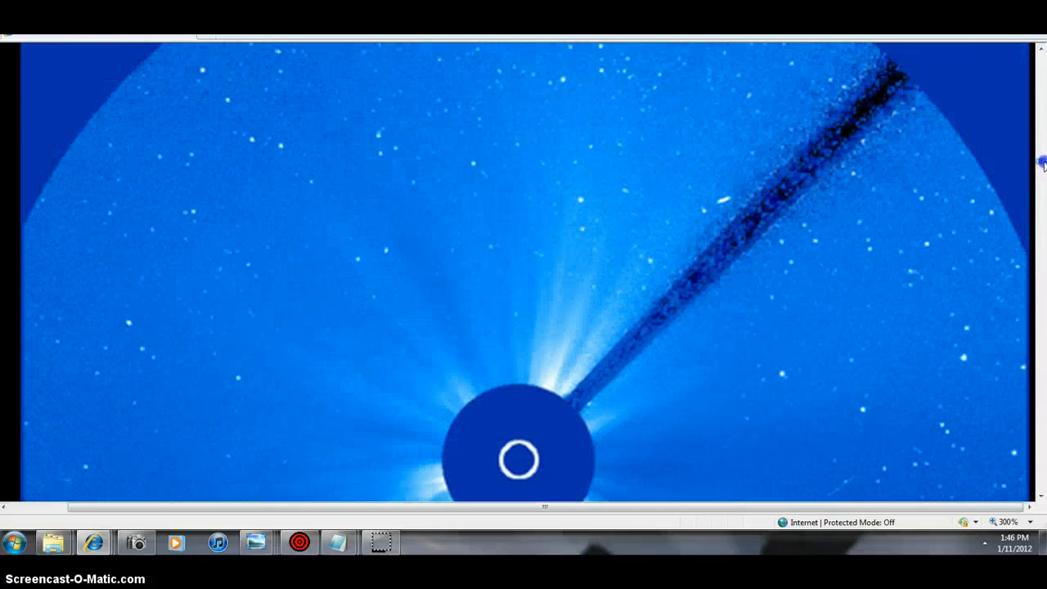
pyautogui.scroll(5, 1042, 164)
pyautogui.scroll(-10, 1042, 160)
pyautogui.scroll(-2, 1041, 157)
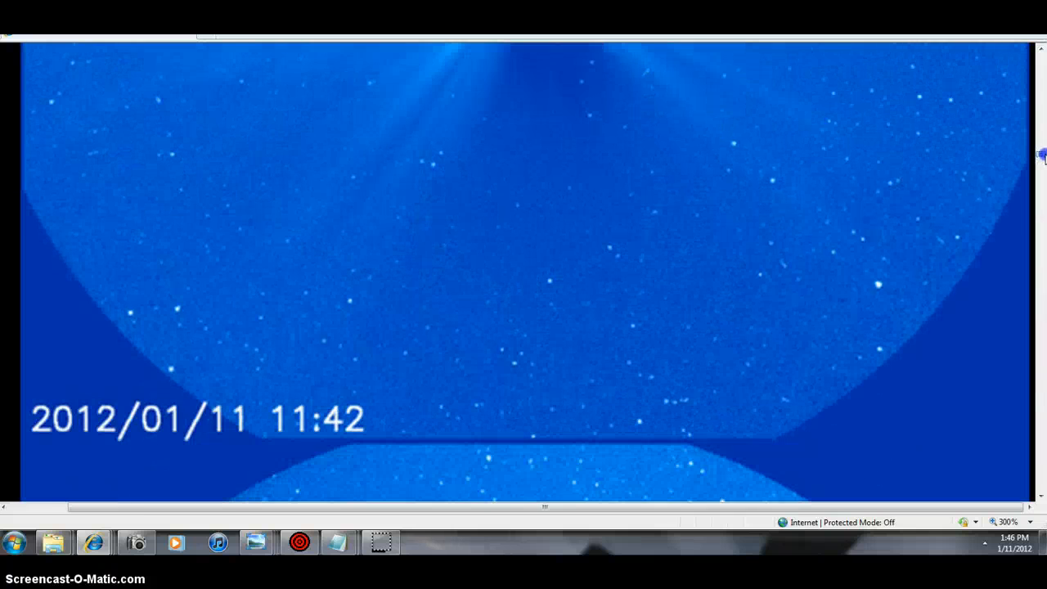
pyautogui.scroll(4, 1042, 155)
pyautogui.scroll(4, 1041, 154)
pyautogui.scroll(3, 1042, 152)
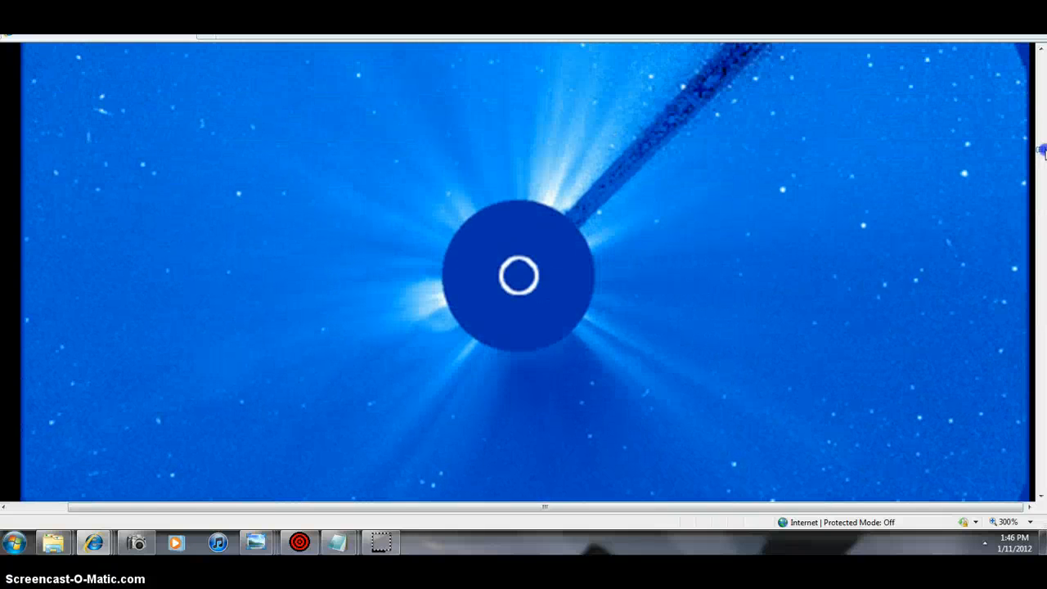
pyautogui.scroll(1, 1042, 151)
pyautogui.scroll(-10, 1042, 150)
pyautogui.scroll(5, 1040, 140)
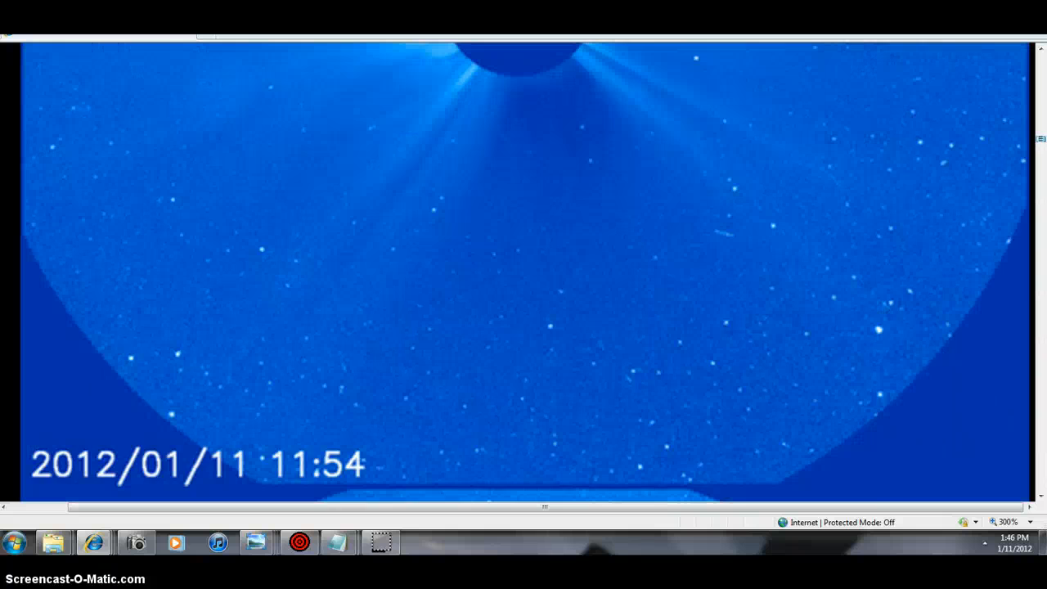
pyautogui.scroll(2, 1041, 139)
pyautogui.scroll(1, 1041, 137)
pyautogui.scroll(3, 1041, 136)
pyautogui.scroll(3, 1041, 133)
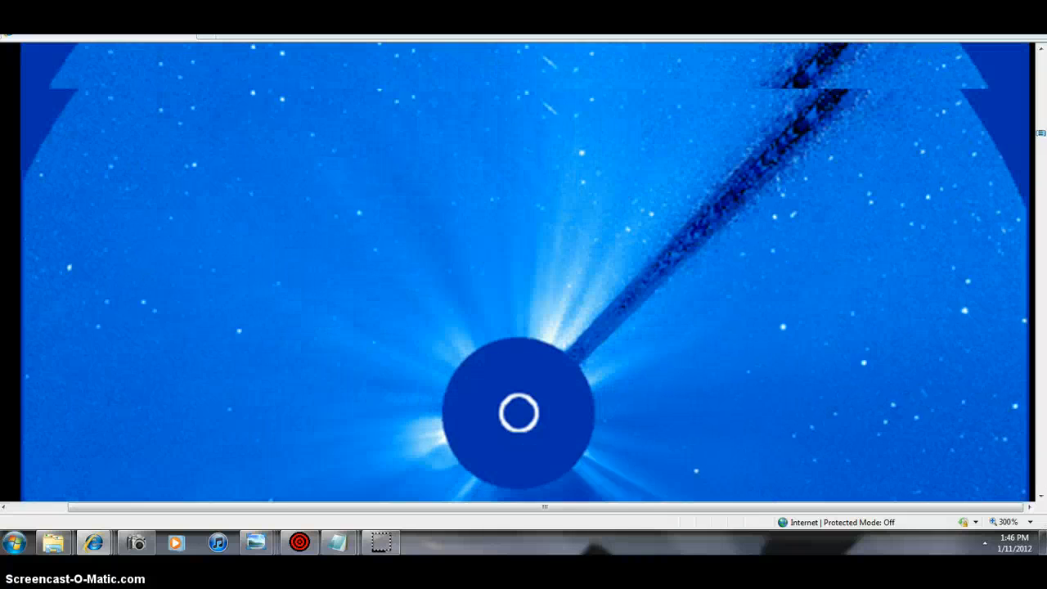
pyautogui.scroll(4, 1041, 133)
pyautogui.scroll(6, 1041, 130)
pyautogui.scroll(1, 1040, 128)
pyautogui.scroll(-3, 1040, 126)
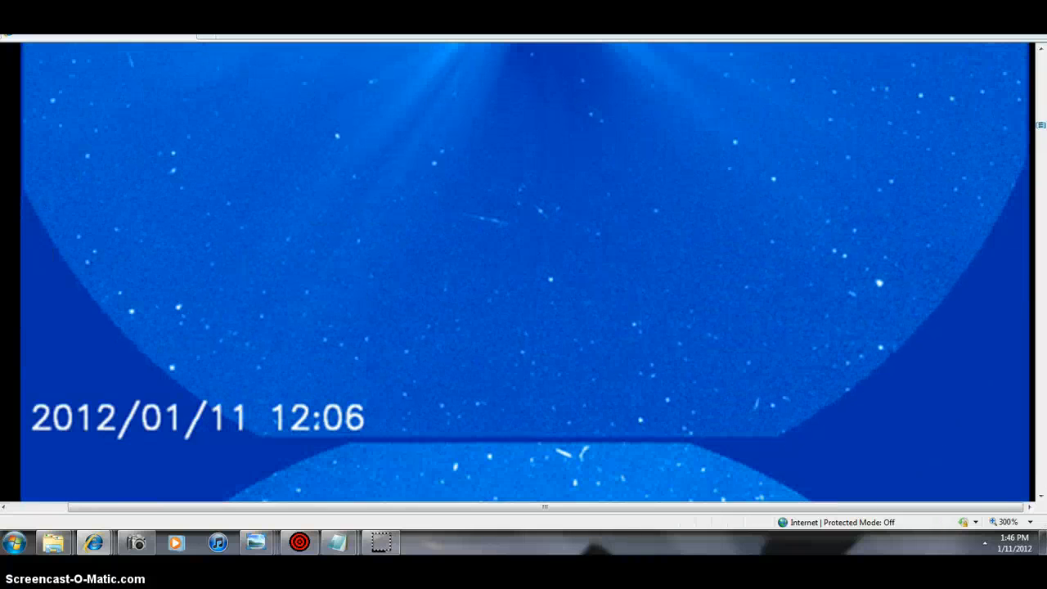
pyautogui.scroll(2, 1041, 124)
pyautogui.scroll(-2, 1040, 123)
pyautogui.scroll(1, 1041, 122)
pyautogui.scroll(4, 1041, 122)
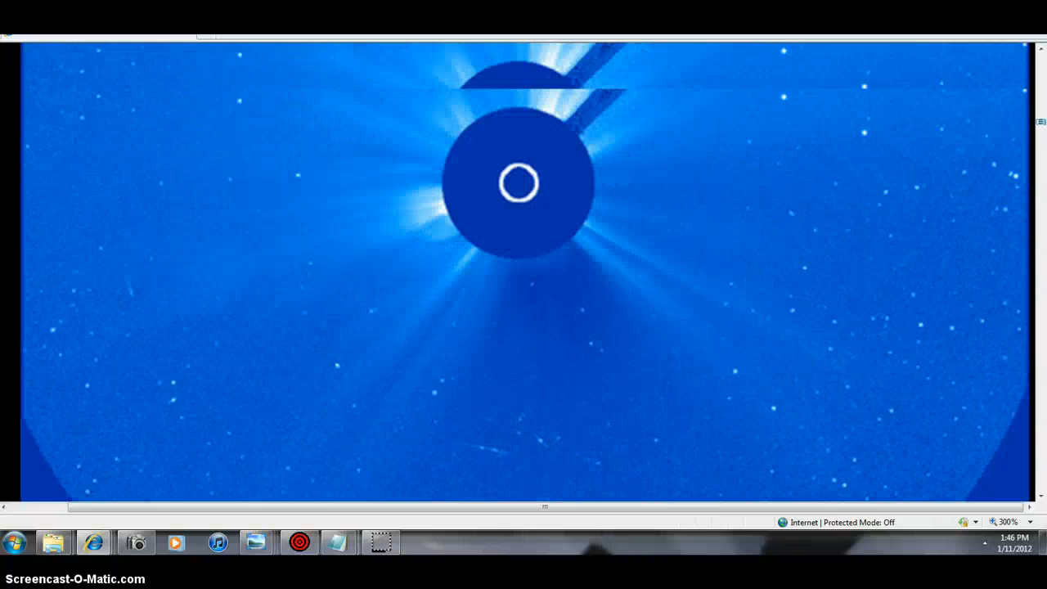
pyautogui.scroll(2, 1040, 122)
pyautogui.scroll(2, 1041, 122)
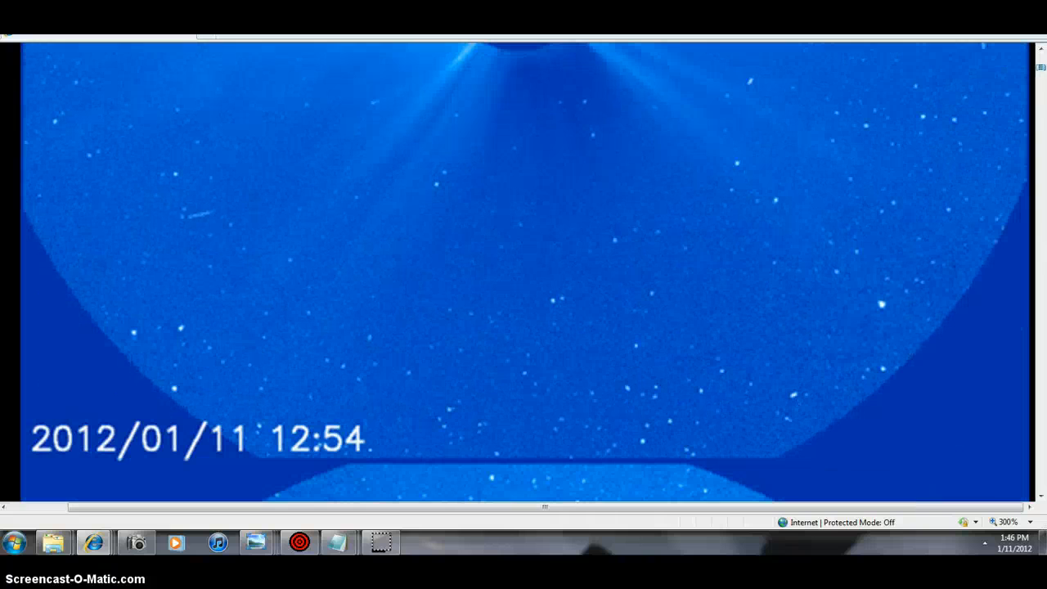
pyautogui.scroll(3, 523, 269)
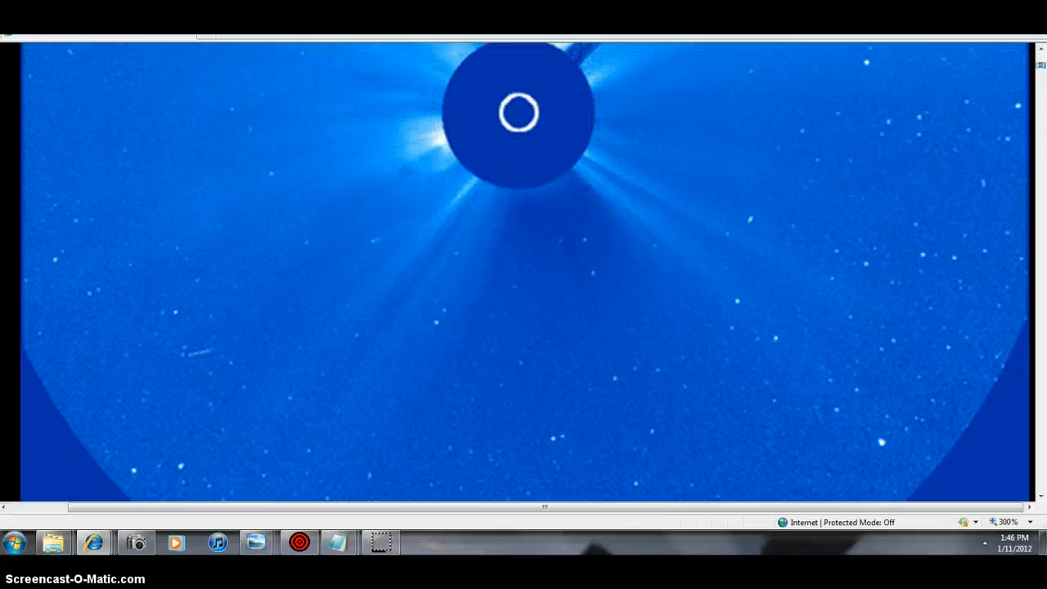
pyautogui.scroll(2, 523, 269)
pyautogui.scroll(3, 524, 269)
pyautogui.scroll(7, 524, 269)
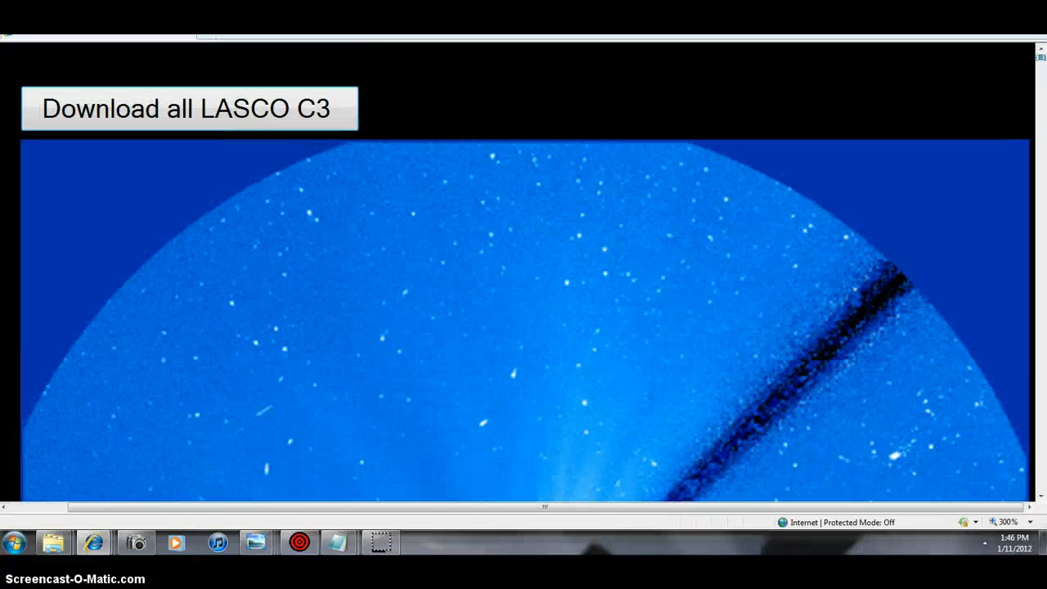
pyautogui.scroll(-2, 523, 270)
pyautogui.scroll(-1, 524, 270)
pyautogui.scroll(-2, 523, 269)
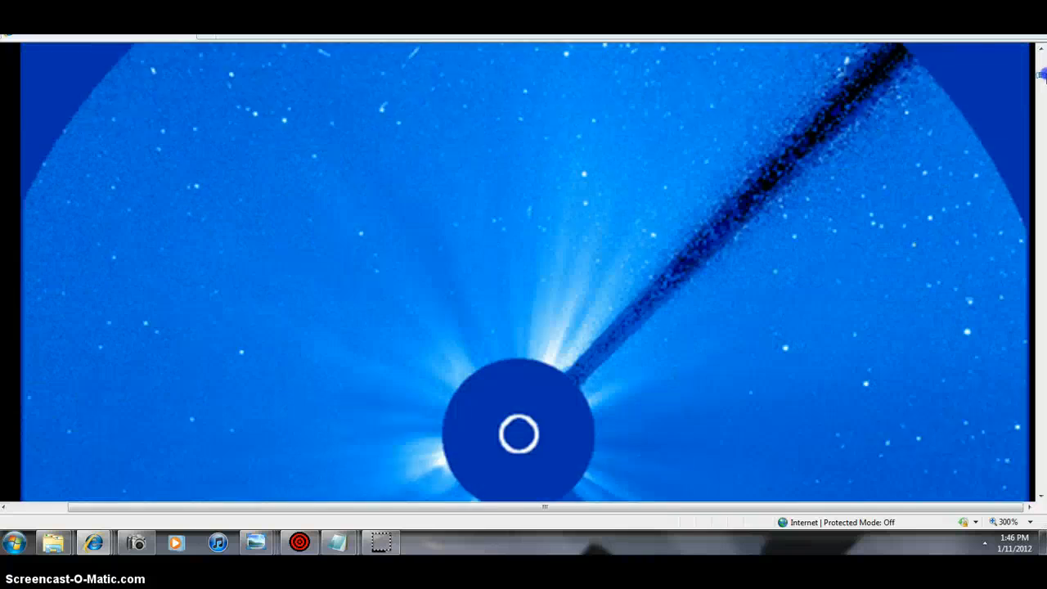
pyautogui.scroll(-3, 524, 270)
pyautogui.moveTo(1041, 77); pyautogui.dragTo(1016, 172)
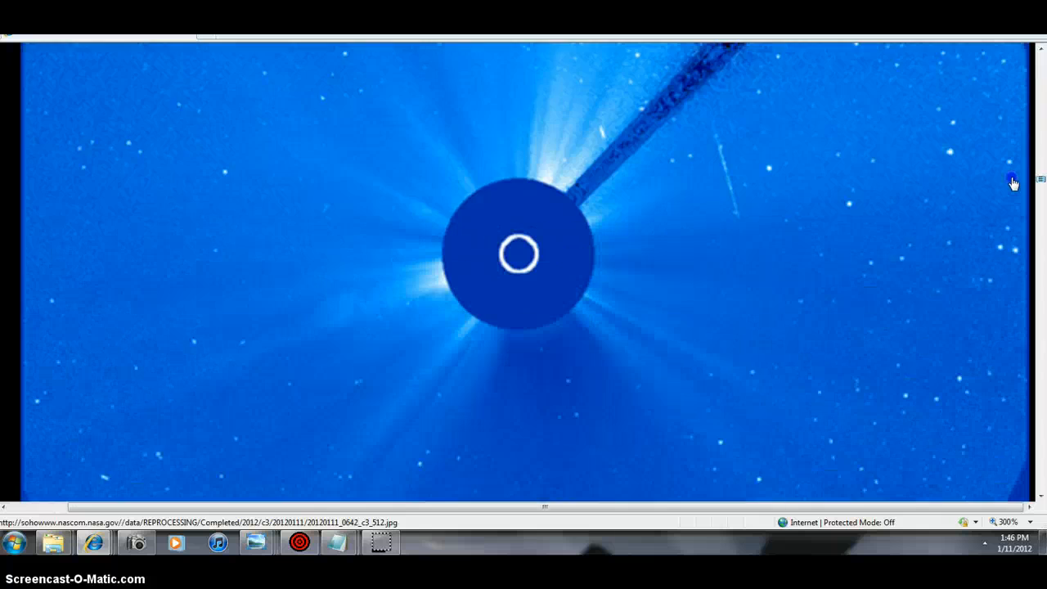
pyautogui.moveTo(1016, 171); pyautogui.dragTo(1011, 187)
pyautogui.scroll(-1, 1011, 187)
pyautogui.scroll(-3, 1014, 187)
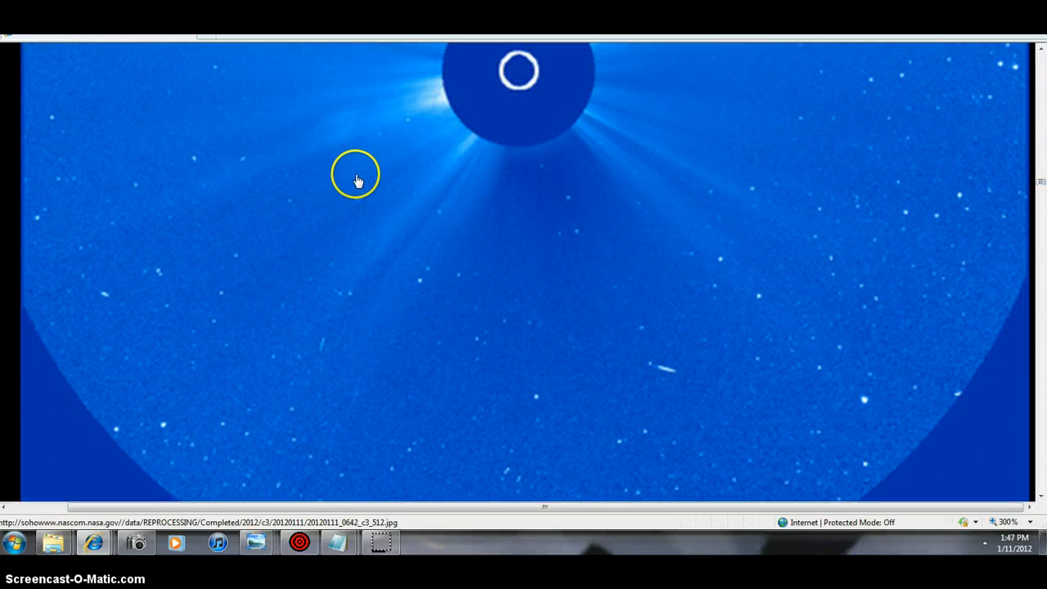
pyautogui.moveTo(1041, 181)
pyautogui.mouseDown()
pyautogui.moveTo(1027, 244)
pyautogui.moveTo(1041, 246)
pyautogui.mouseUp()
pyautogui.click(862, 316)
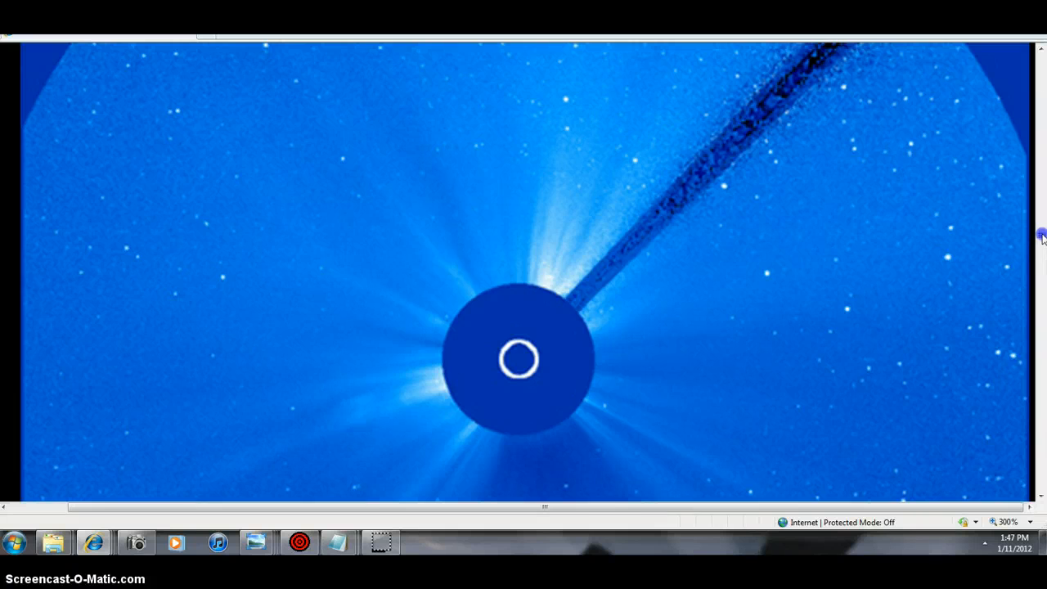
pyautogui.moveTo(1041, 235); pyautogui.dragTo(1022, 315)
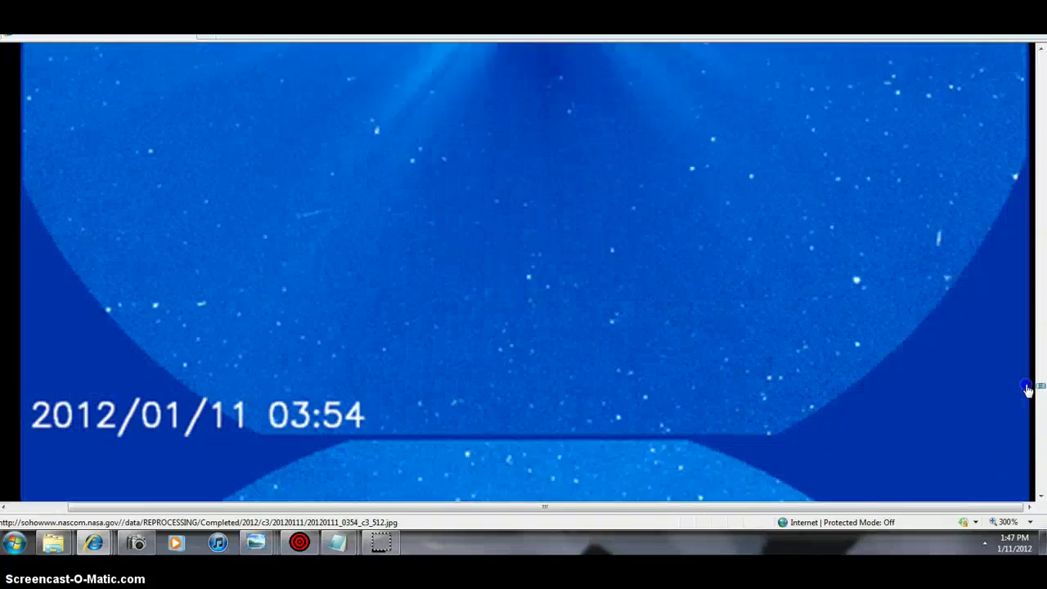
pyautogui.moveTo(1028, 390); pyautogui.dragTo(1027, 488)
pyautogui.scroll(-2, 1027, 488)
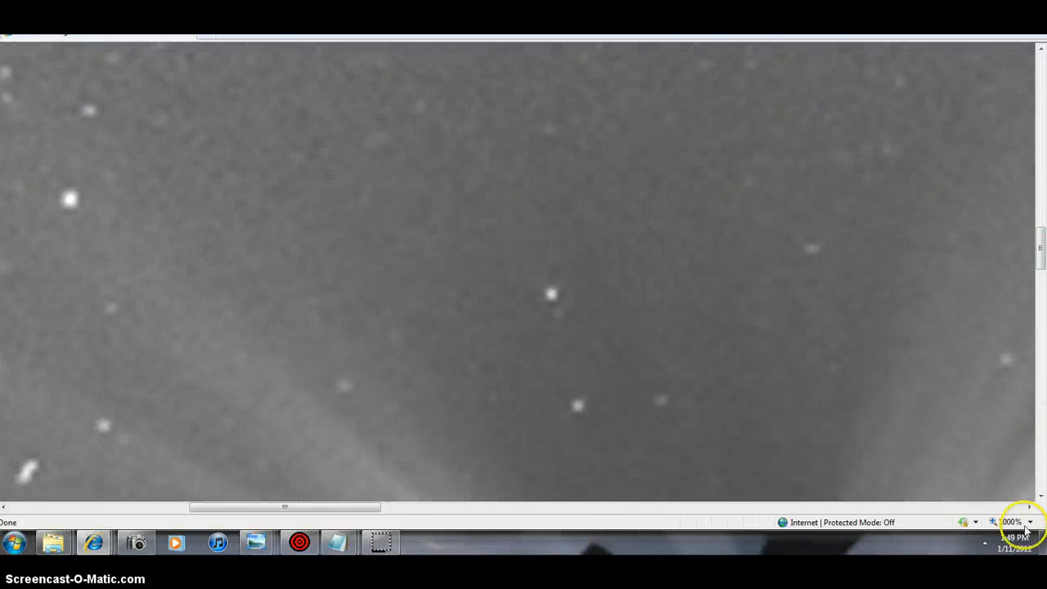
# Step: Set the LASCO-C3 page magnification to 150% from the status-bar zoom menu
pyautogui.click(1031, 521)
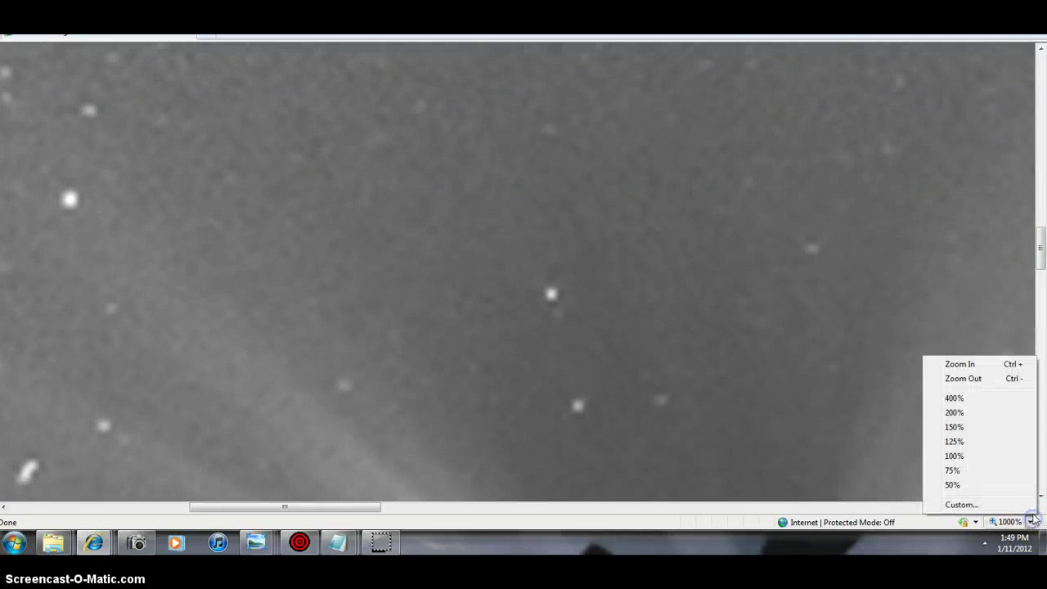
pyautogui.click(954, 427)
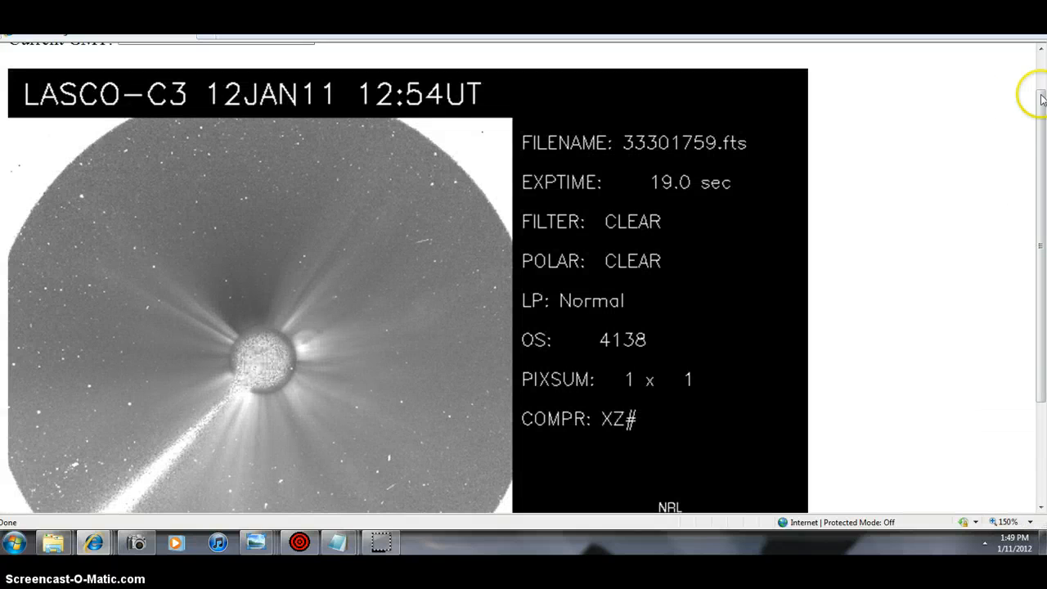
pyautogui.moveTo(1042, 141)
pyautogui.mouseDown()
pyautogui.moveTo(1042, 215)
pyautogui.moveTo(1042, 162)
pyautogui.mouseUp()
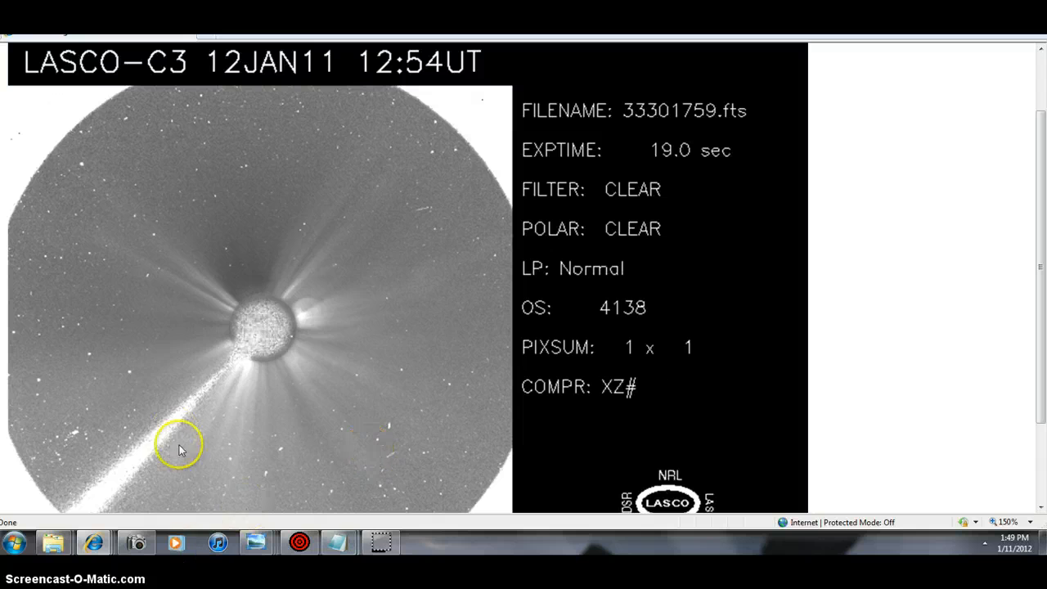
# Step: Switch to the saved SECCHI HI1-B screenshot in Windows Photo Viewer via the taskbar
pyautogui.click(94, 544)
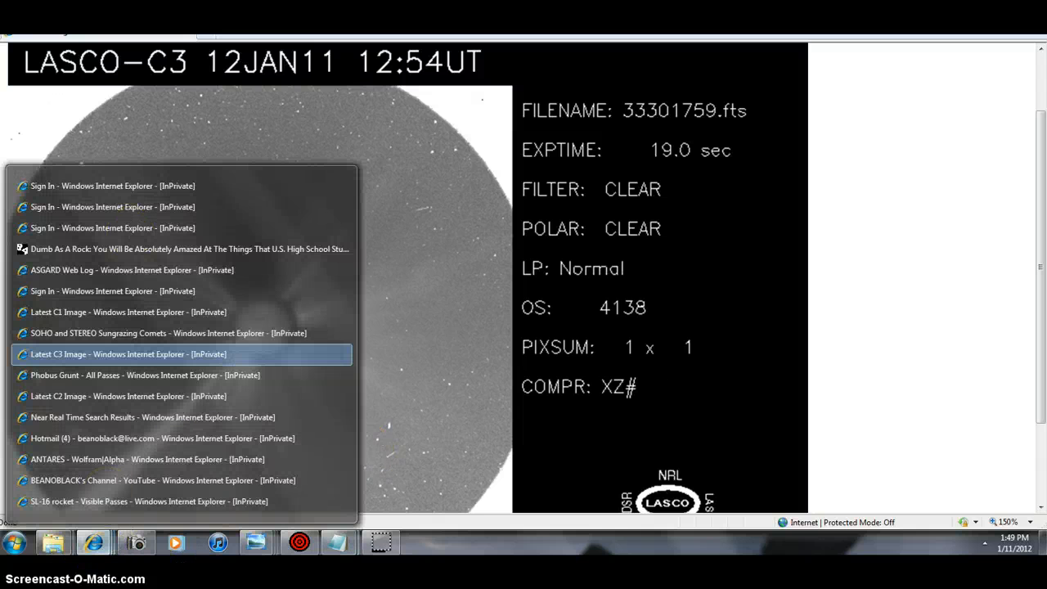
pyautogui.click(256, 542)
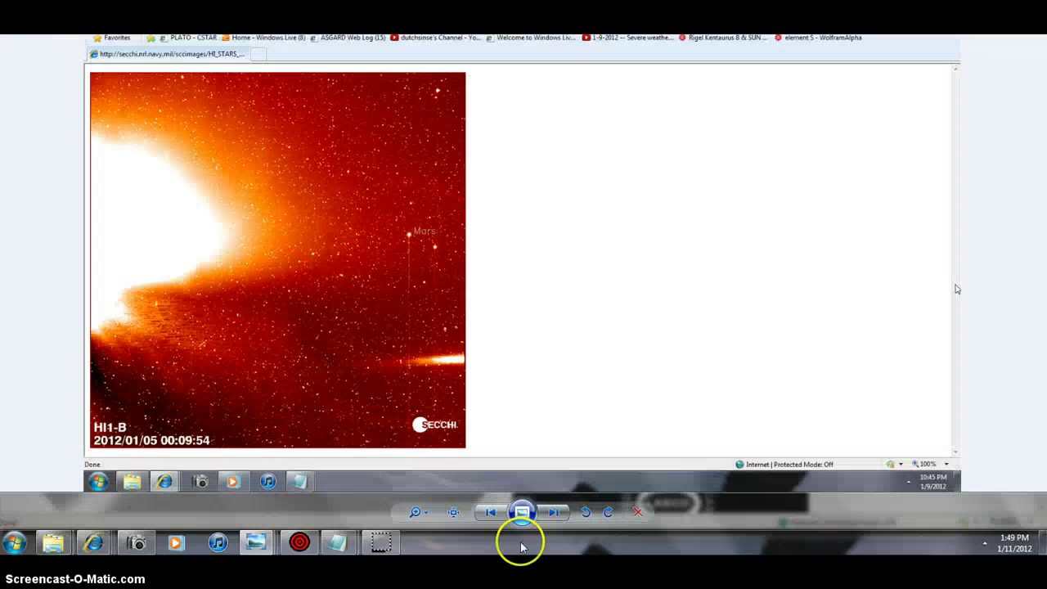
# Step: Enlarge the SECCHI HI1-B frame to fill the screen and step forward through saved frames, magnifying around Mars
pyautogui.click(425, 513)
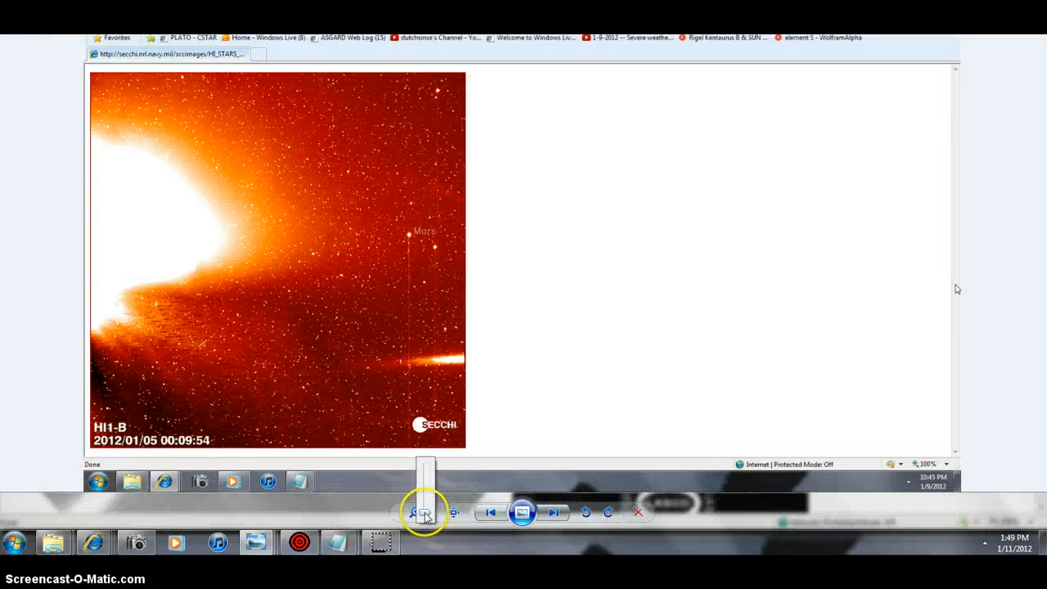
pyautogui.moveTo(427, 514); pyautogui.dragTo(429, 504)
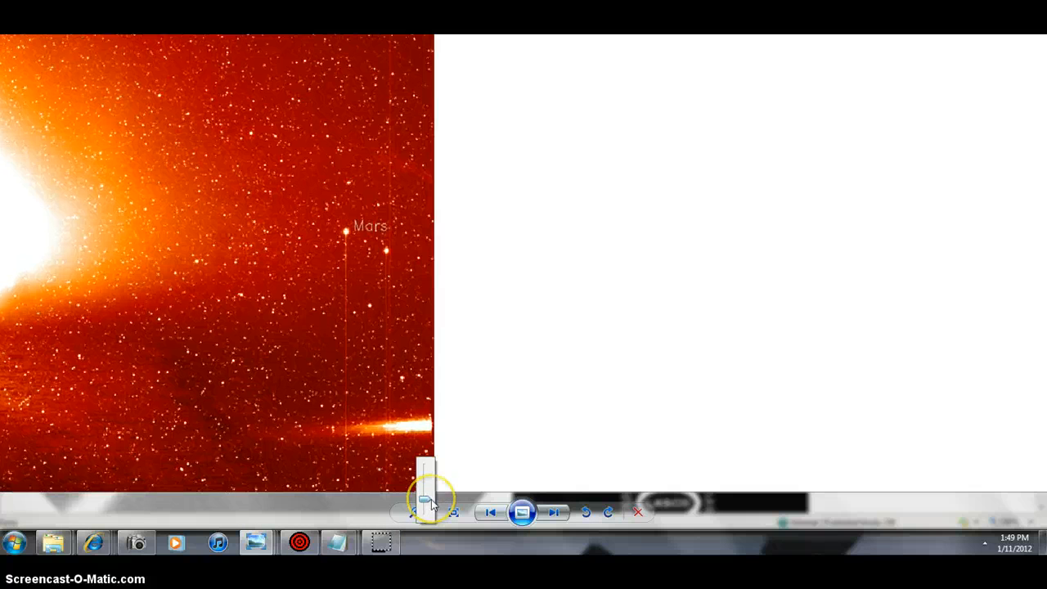
pyautogui.press('Right')
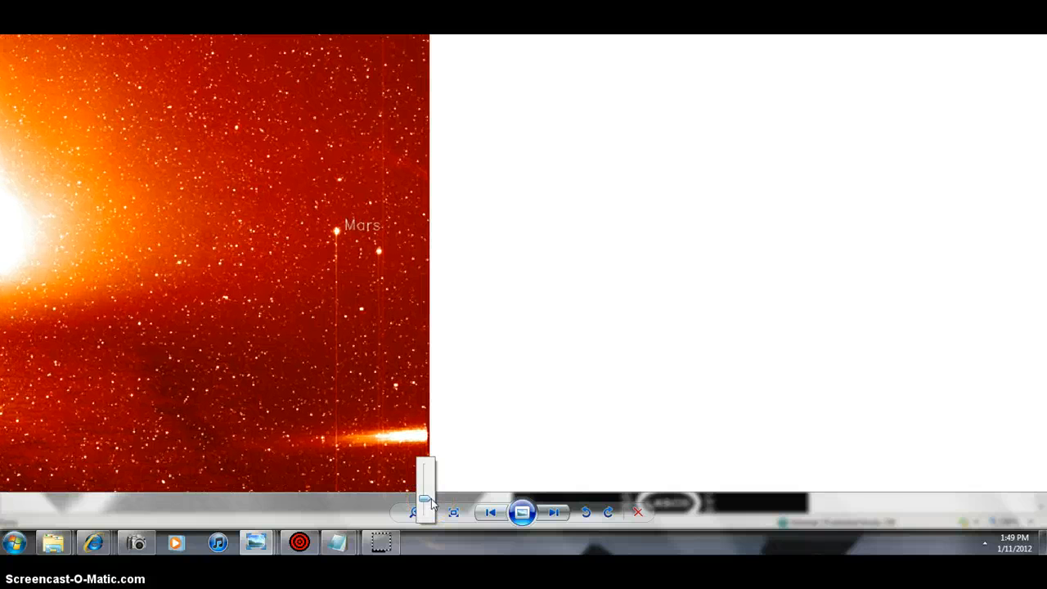
pyautogui.press('Right')
pyautogui.press('Right')
pyautogui.press('Right')
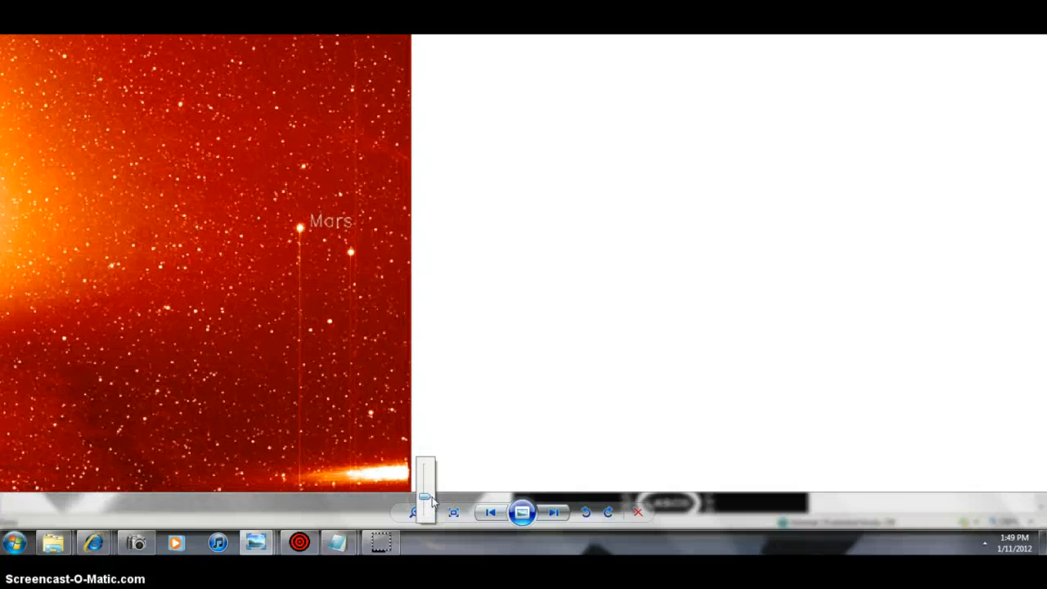
pyautogui.press('Right')
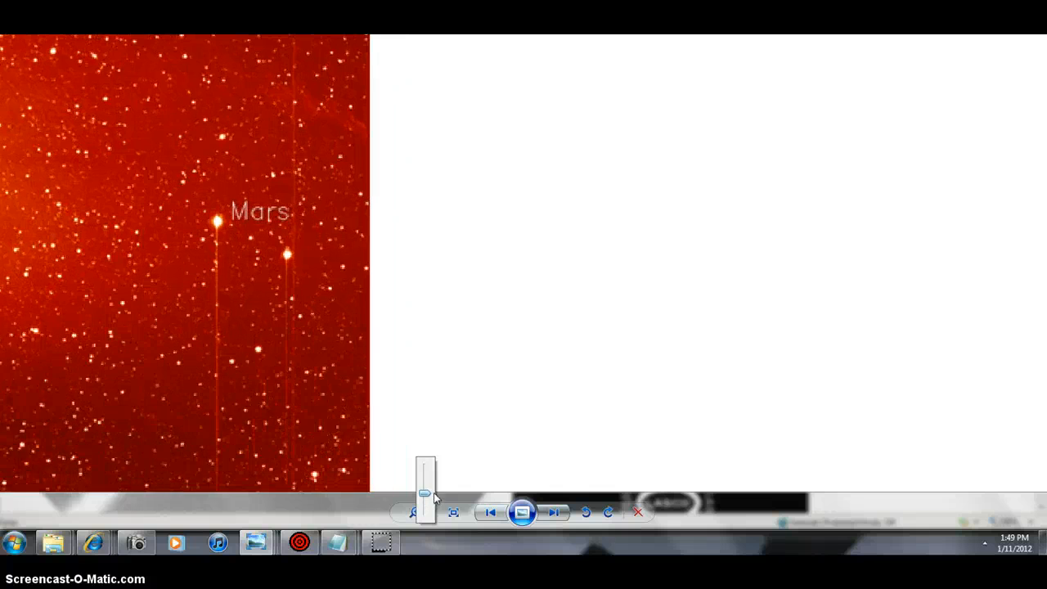
pyautogui.moveTo(432, 500); pyautogui.dragTo(434, 505)
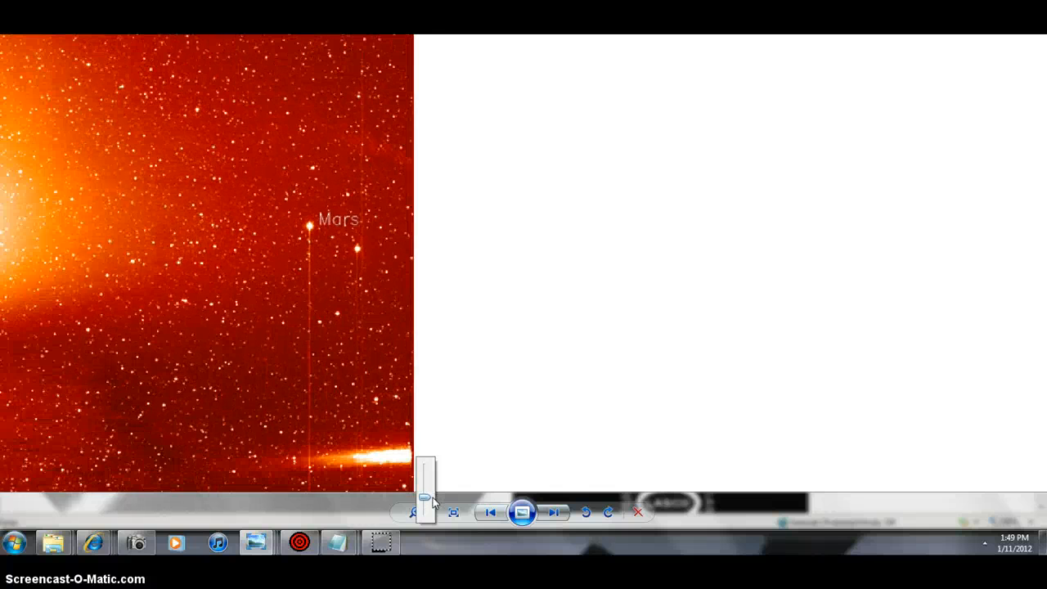
# Step: Refit the HI1-B frame with the zoom slider and advance to the comet-tail close-up screenshot
pyautogui.press('Right')
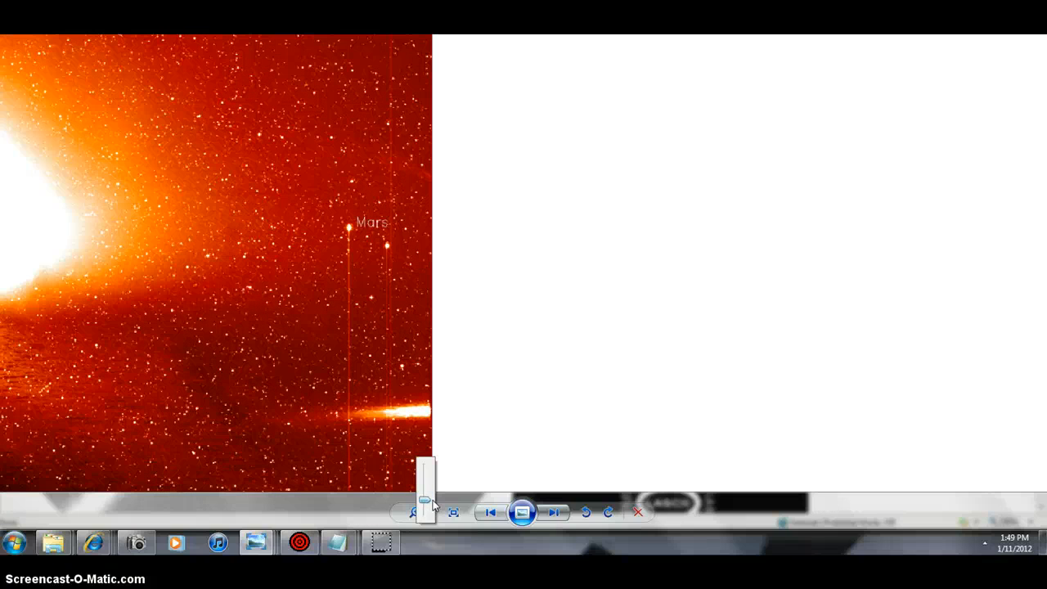
pyautogui.moveTo(433, 505); pyautogui.dragTo(433, 508)
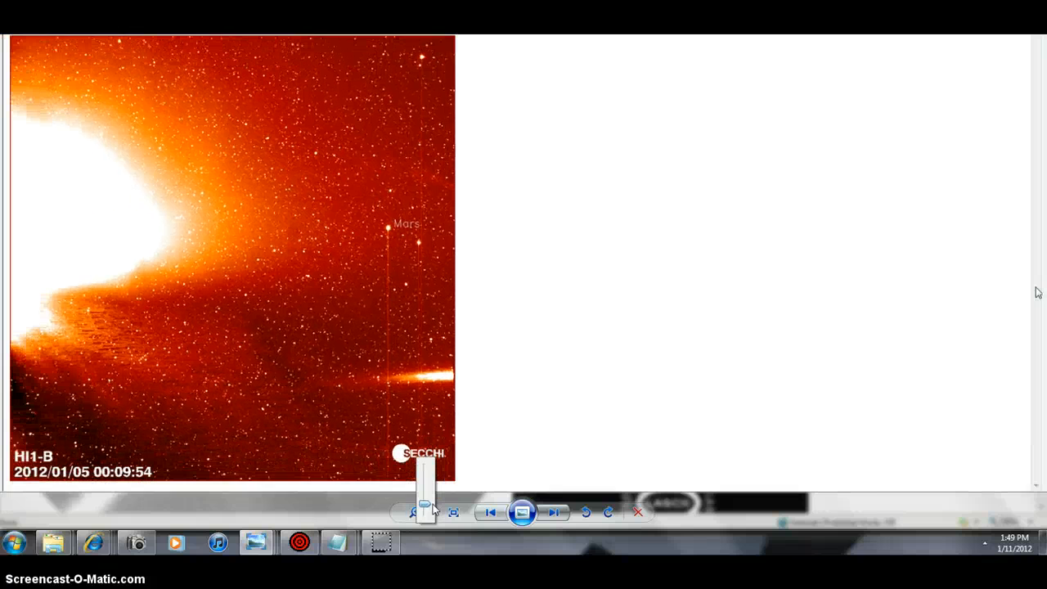
pyautogui.moveTo(434, 508); pyautogui.dragTo(434, 505)
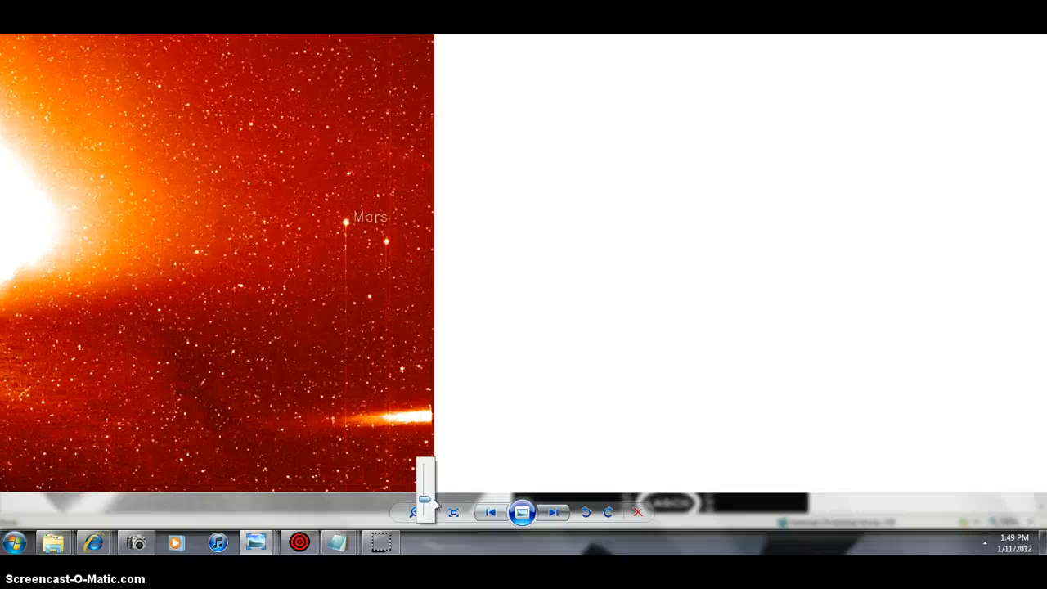
pyautogui.click(546, 513)
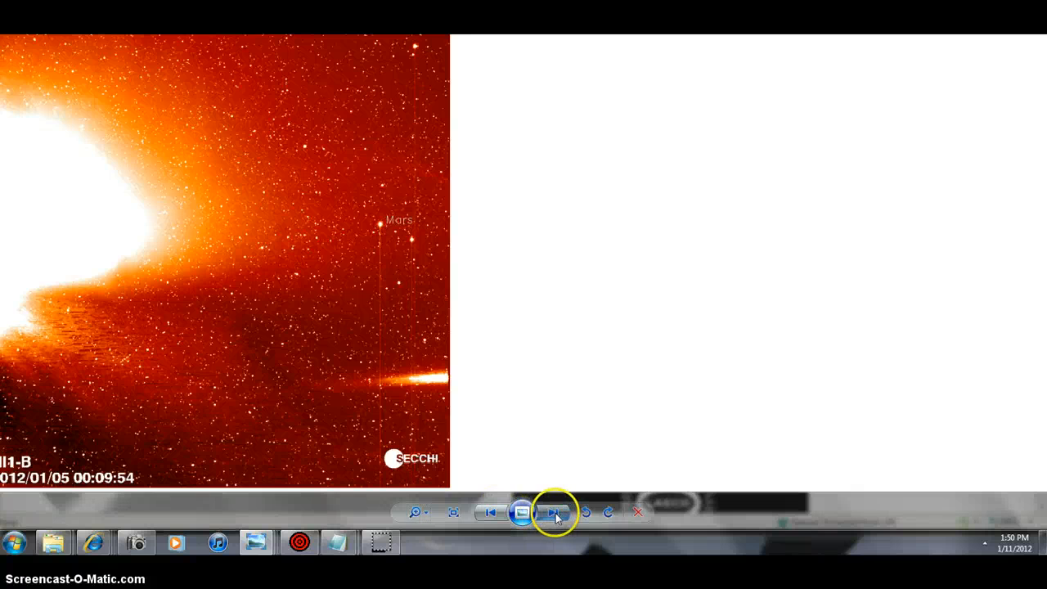
pyautogui.click(556, 514)
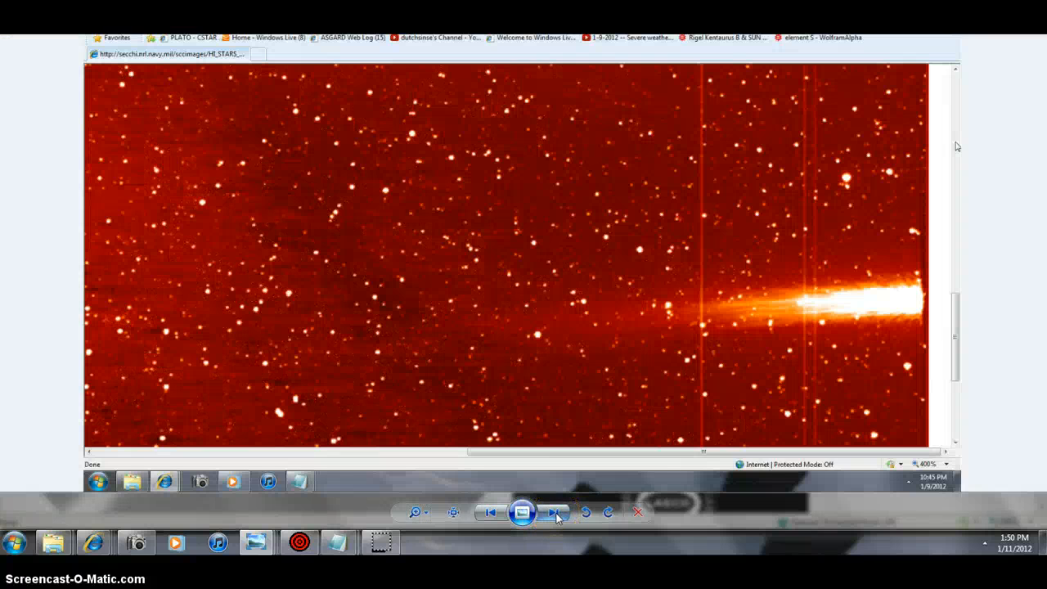
# Step: Step through the HI1-B frames 2012/01/04 to 2012/01/02, then back to 2012/01/03
pyautogui.click(555, 514)
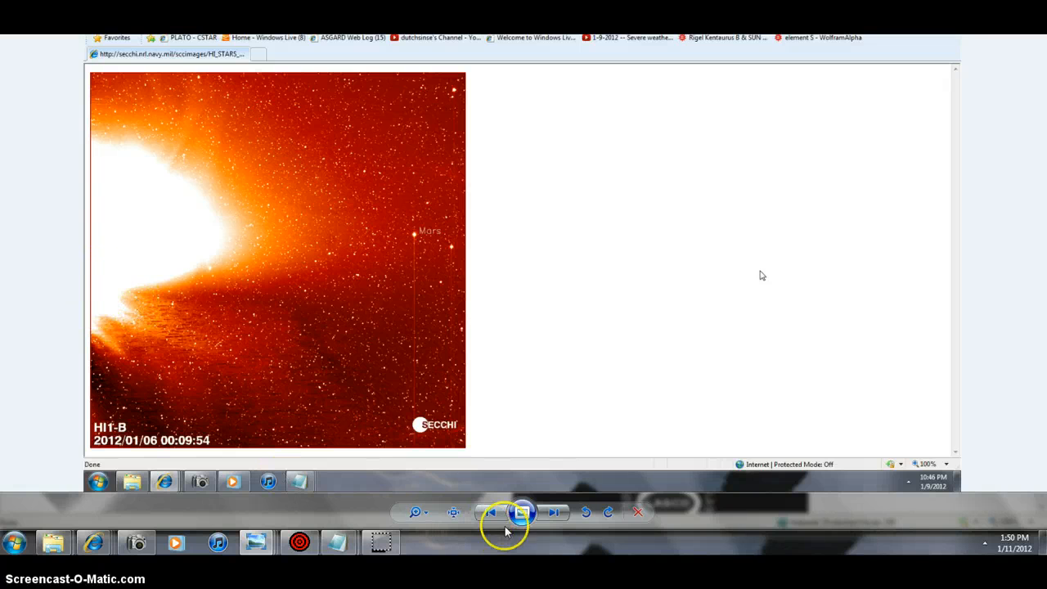
pyautogui.click(553, 512)
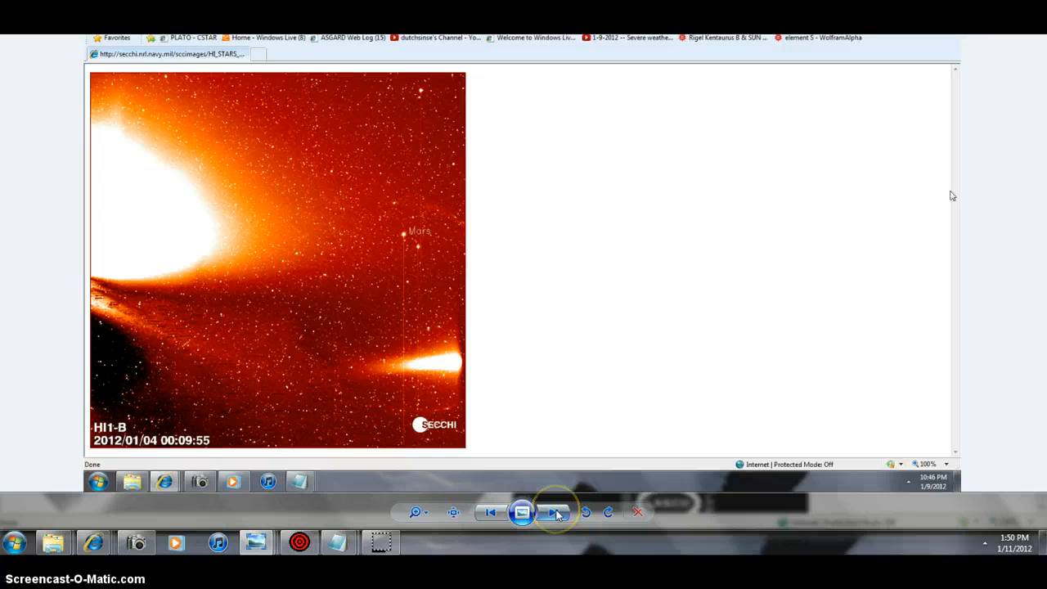
pyautogui.click(556, 513)
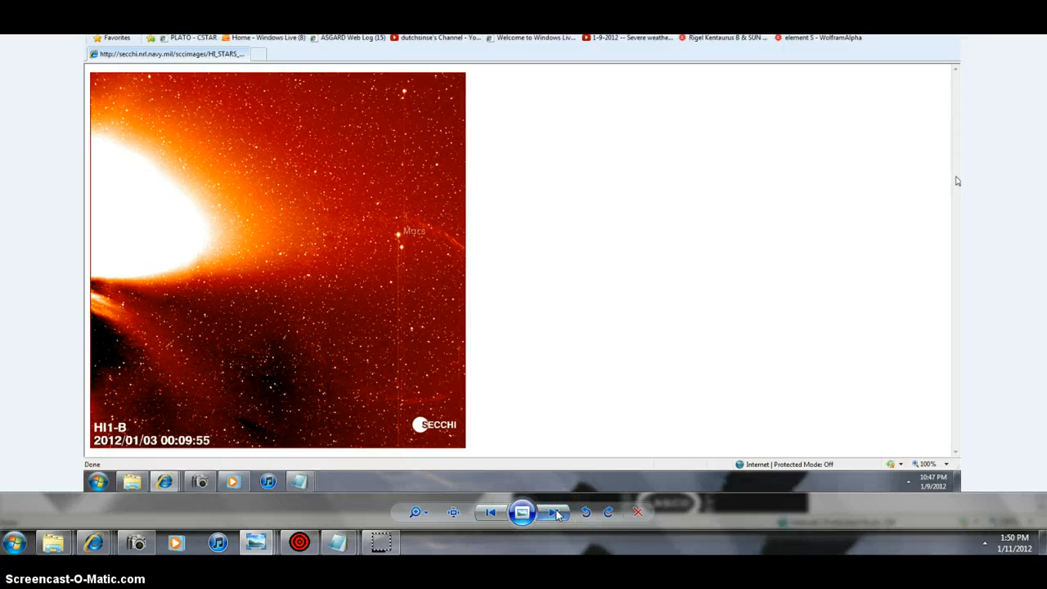
pyautogui.click(556, 514)
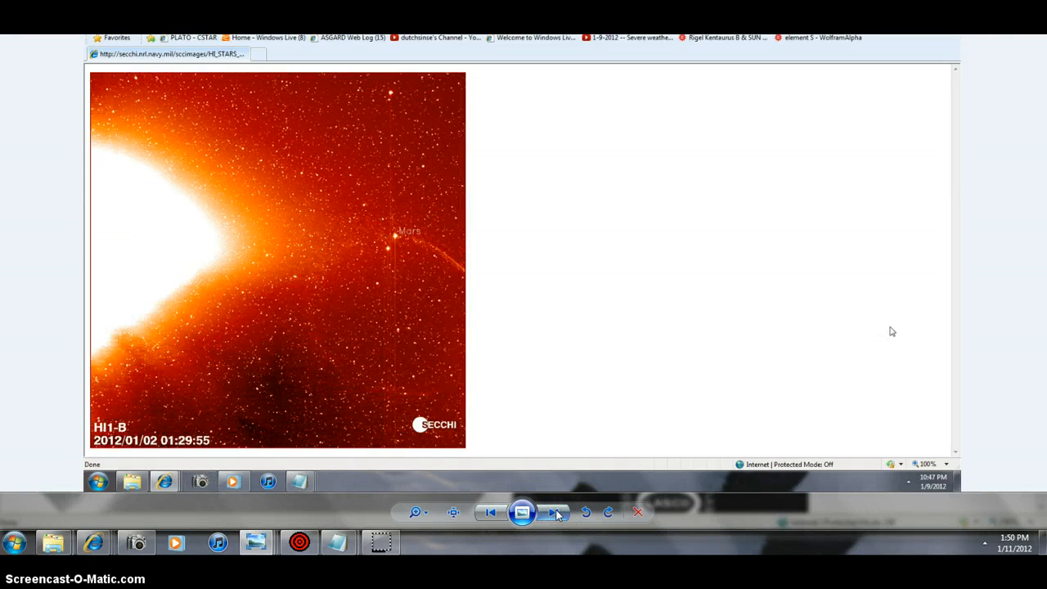
pyautogui.click(491, 512)
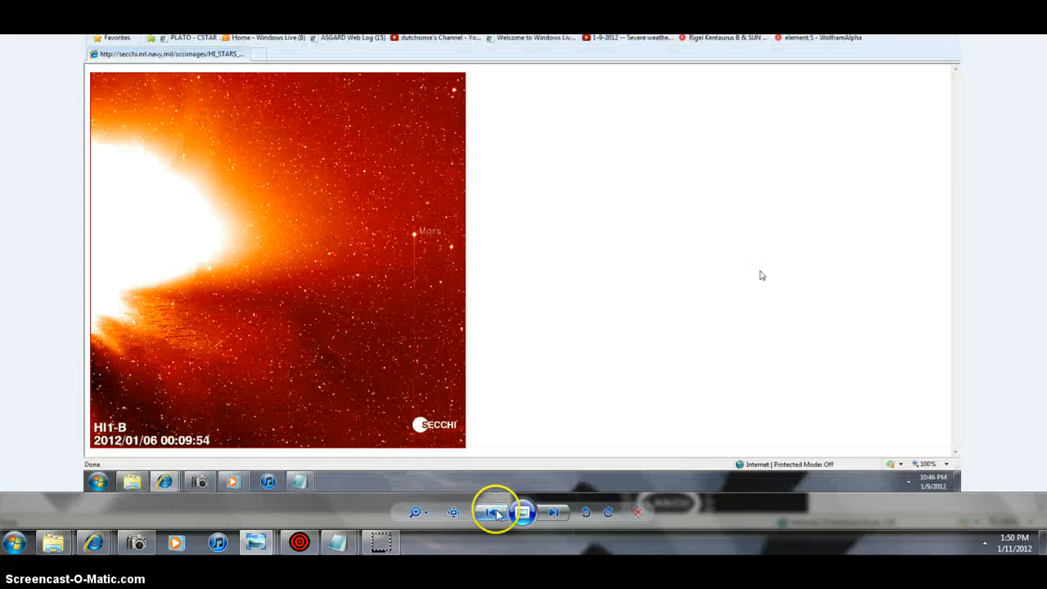
# Step: Step forward again through 01/04, 01/03, 01/02 01:29:55 and 01/01 to the HI1-A 2012/01/07 screenshot
pyautogui.click(554, 514)
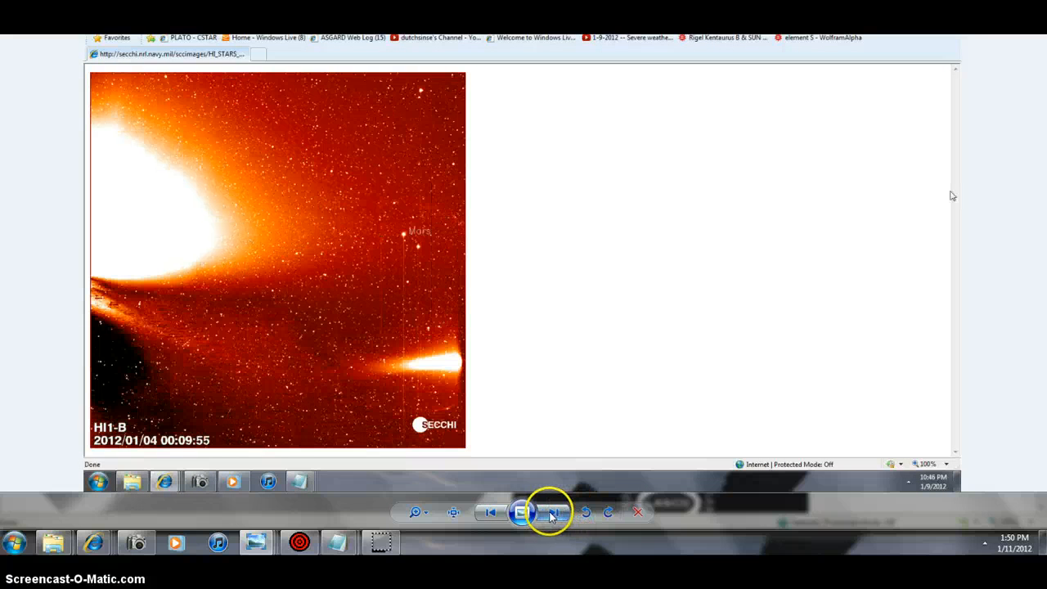
pyautogui.click(553, 514)
pyautogui.click(554, 513)
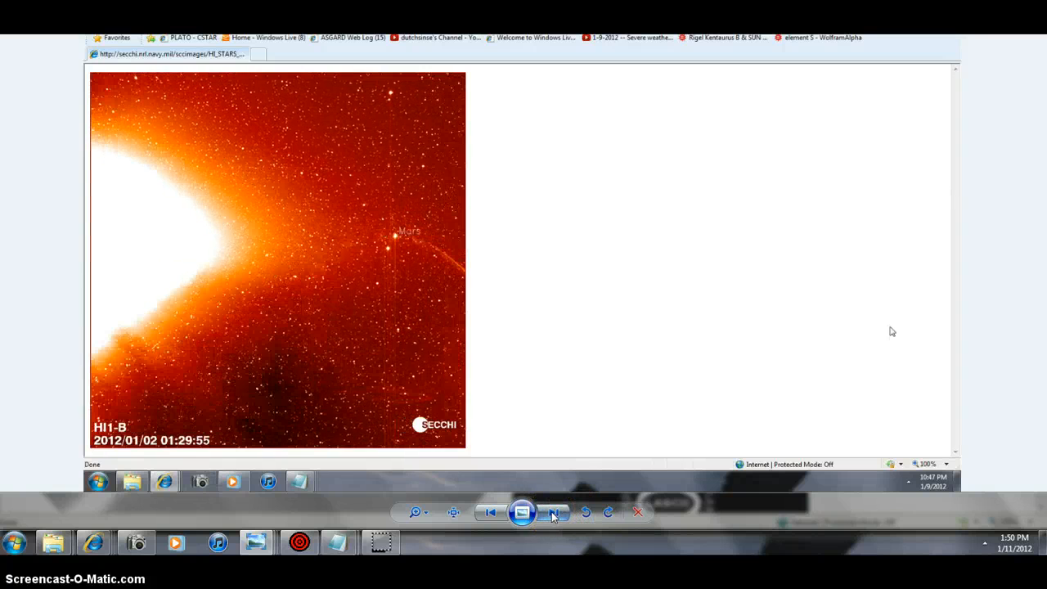
pyautogui.click(554, 513)
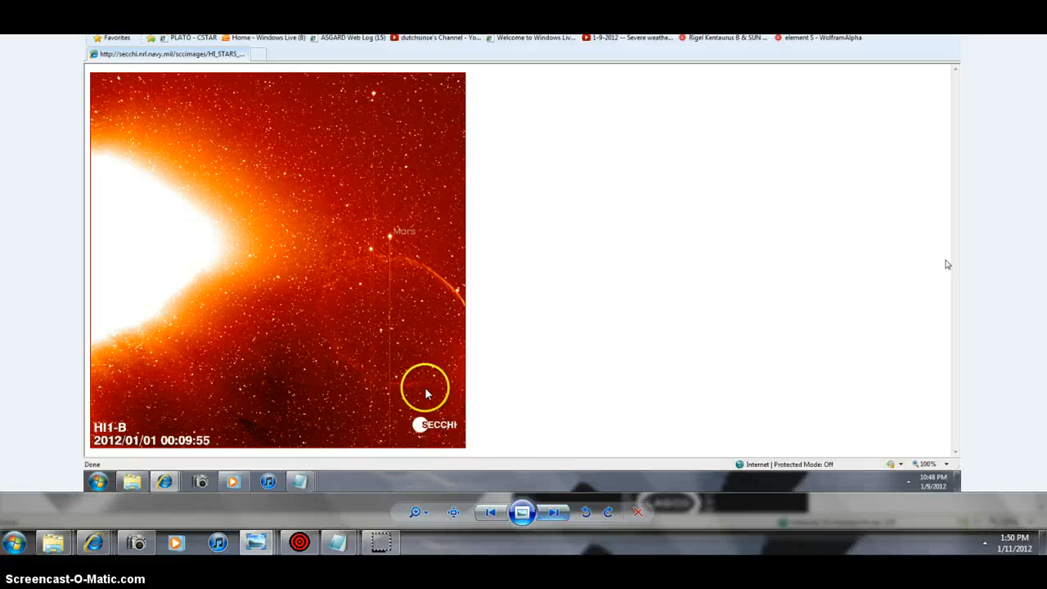
pyautogui.click(554, 513)
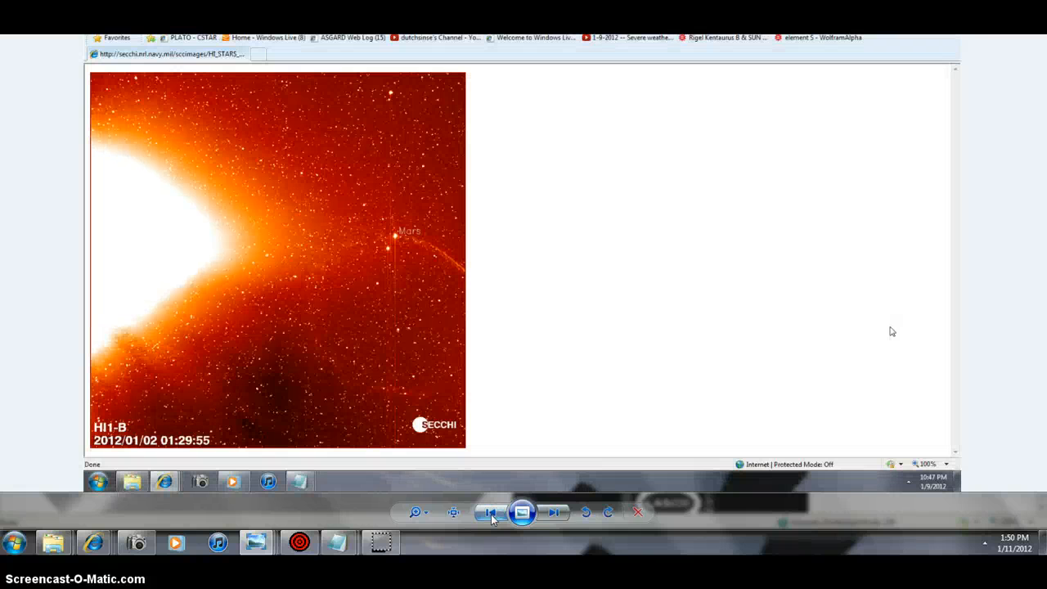
# Step: Go back to the 2012/01/03 frame, zoom in around Mars, then advance to the HI1-A 2012/01/07 Jupiter image
pyautogui.click(493, 518)
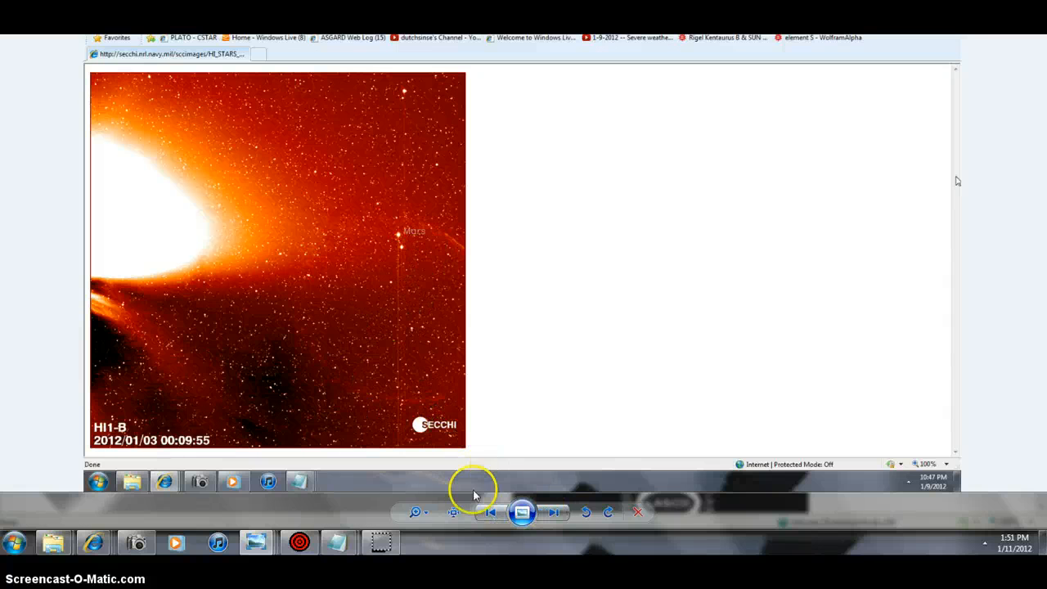
pyautogui.click(417, 515)
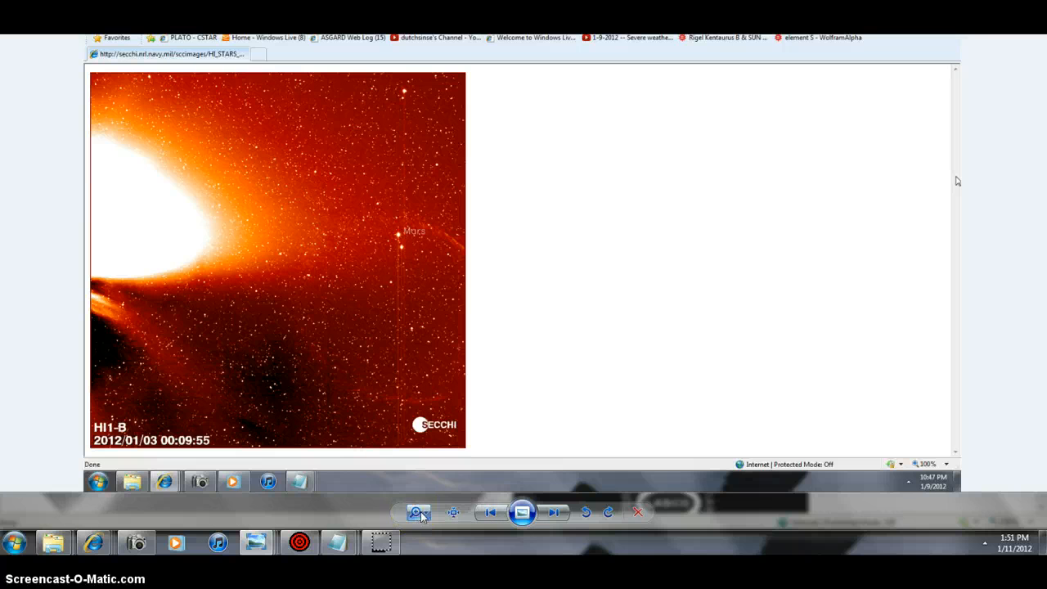
pyautogui.moveTo(423, 513)
pyautogui.mouseDown()
pyautogui.moveTo(430, 490)
pyautogui.moveTo(430, 511)
pyautogui.mouseUp()
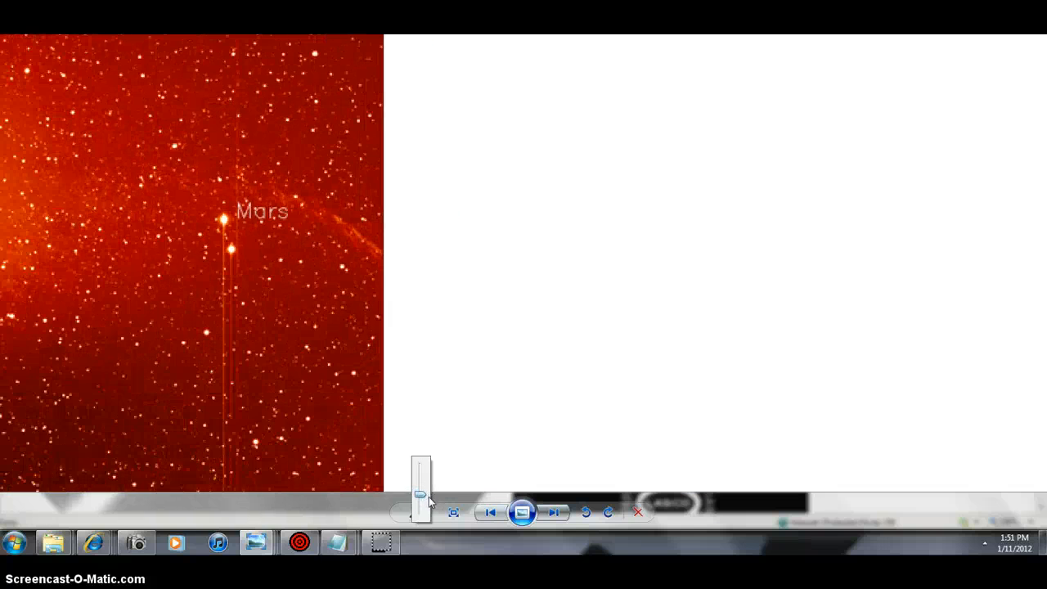
pyautogui.click(554, 513)
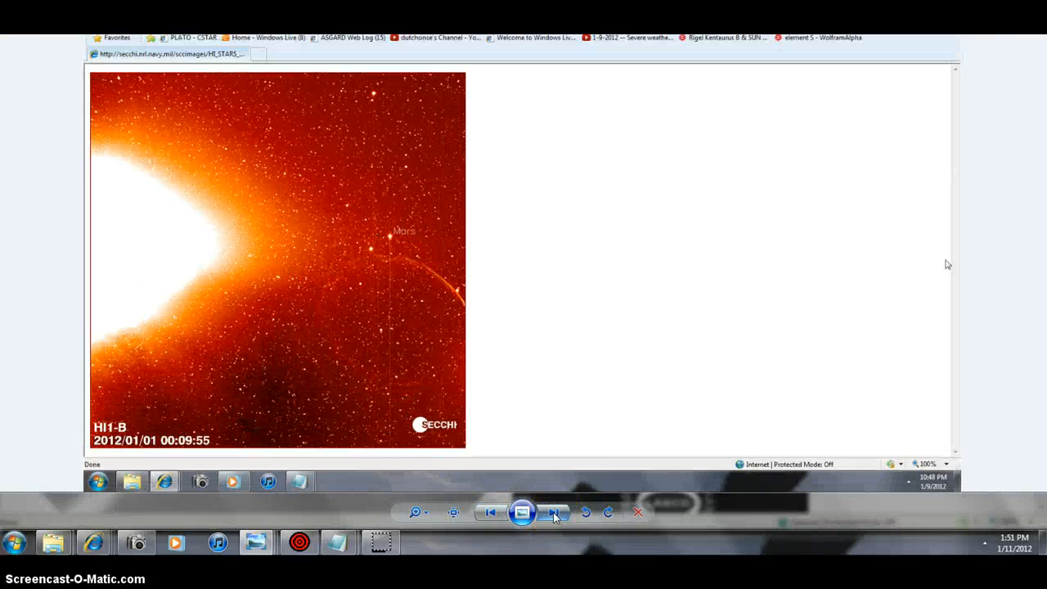
pyautogui.click(554, 513)
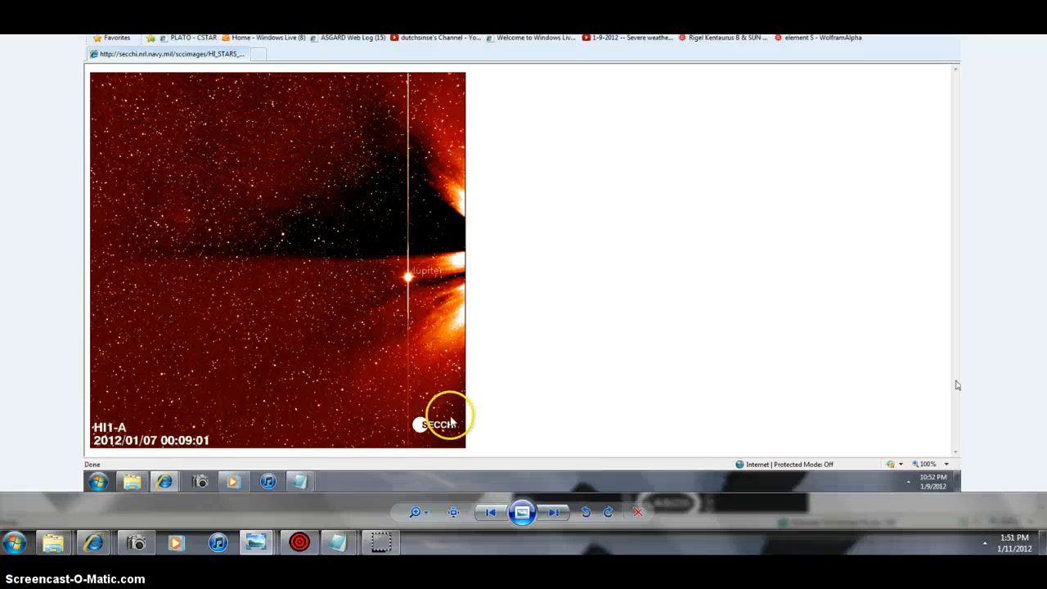
# Step: Cycle to the HI1-B 2012/01/04 frame, enlarge Mars and the comet, then move to the LASCO C2 13:00UT screenshot
pyautogui.click(571, 521)
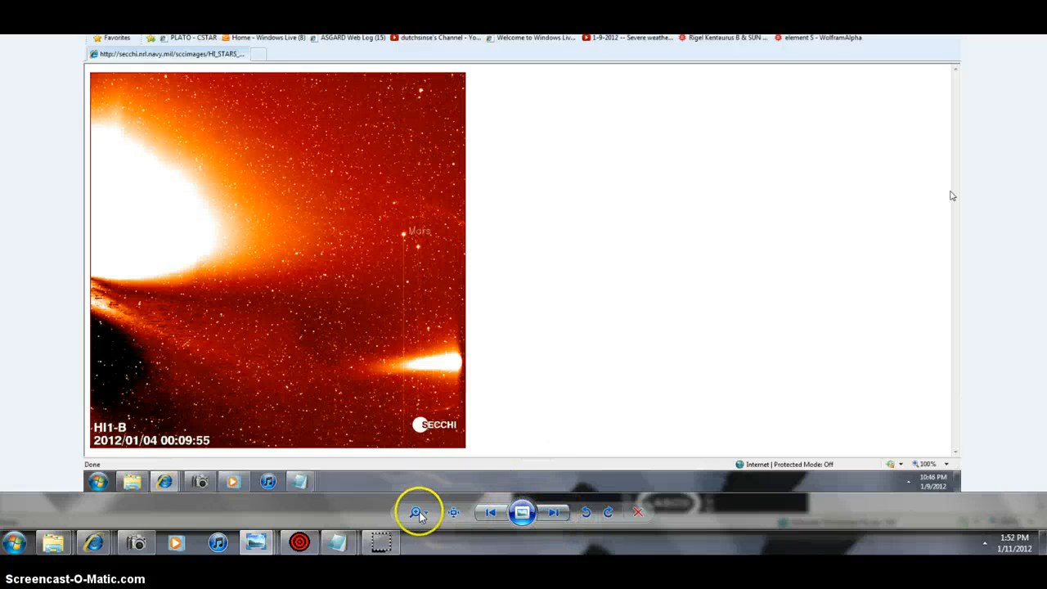
pyautogui.click(416, 513)
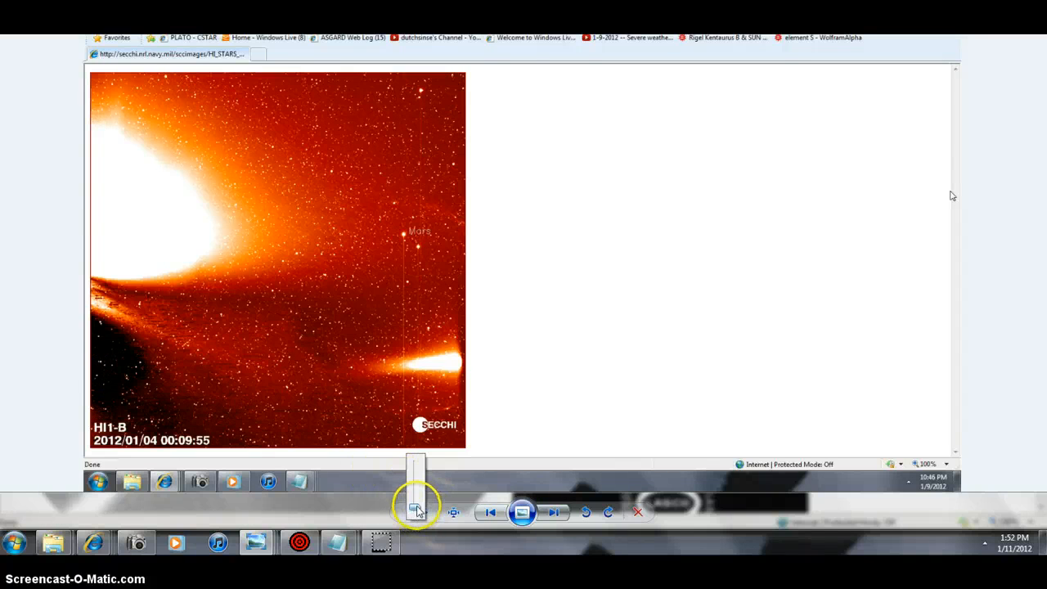
pyautogui.moveTo(416, 511); pyautogui.dragTo(416, 502)
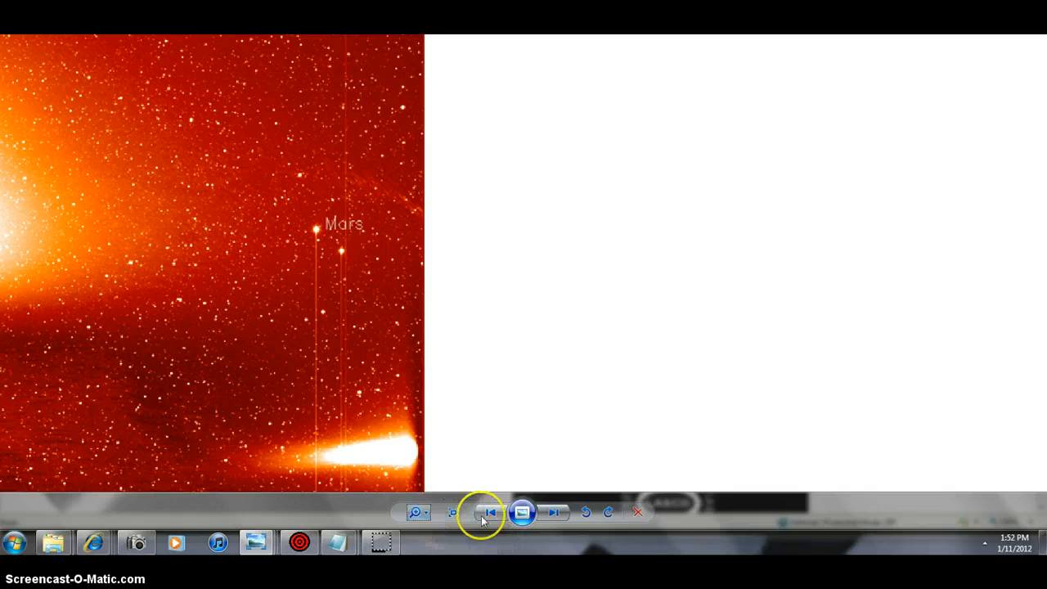
pyautogui.click(428, 518)
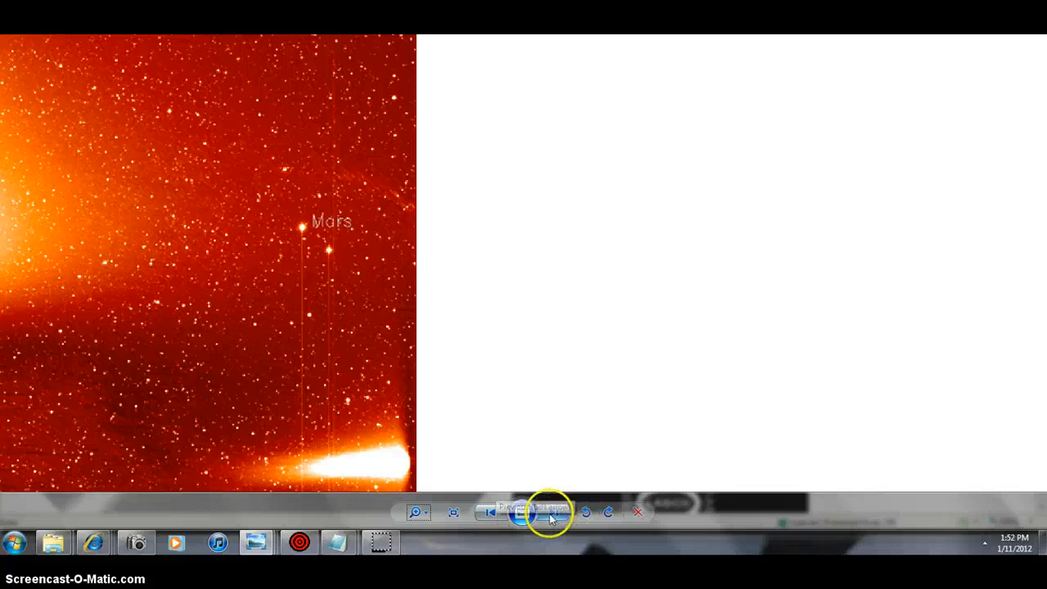
pyautogui.click(552, 513)
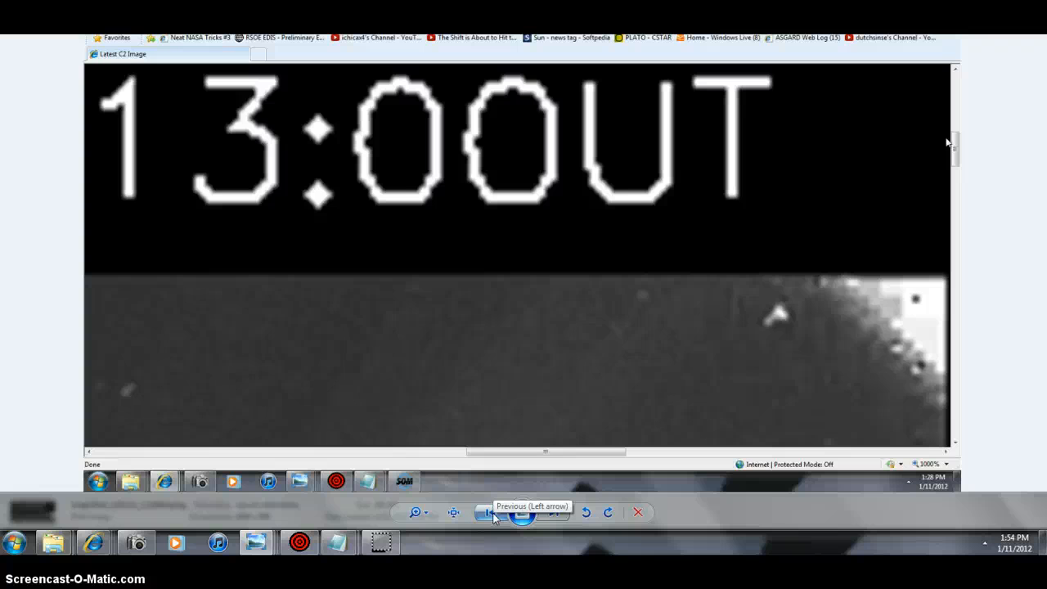
# Step: Step back four screenshots to the full LASCO C2 coronagraph view
pyautogui.click(489, 512)
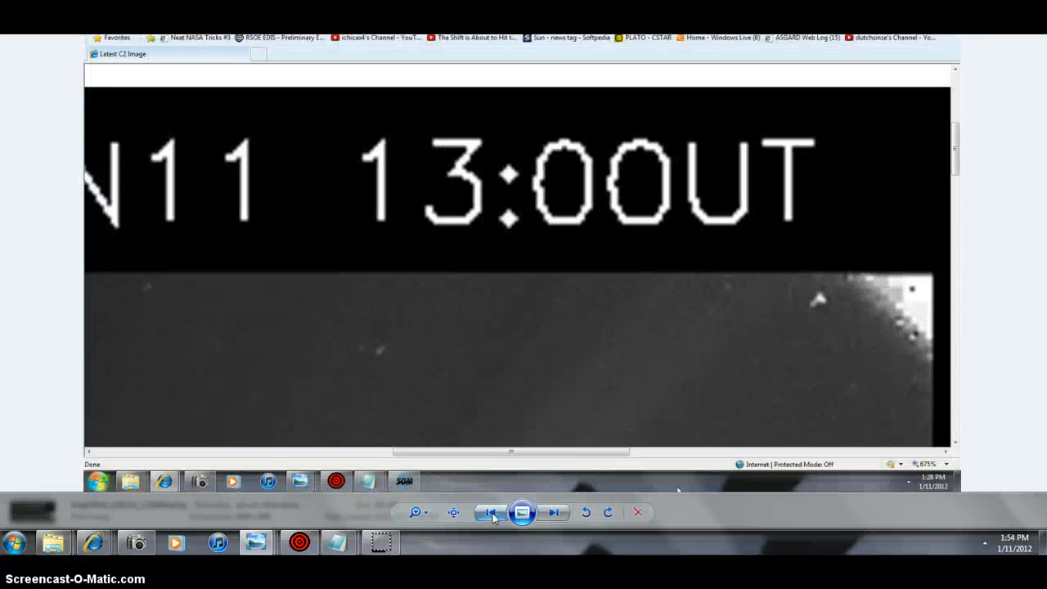
pyautogui.click(491, 513)
pyautogui.click(491, 512)
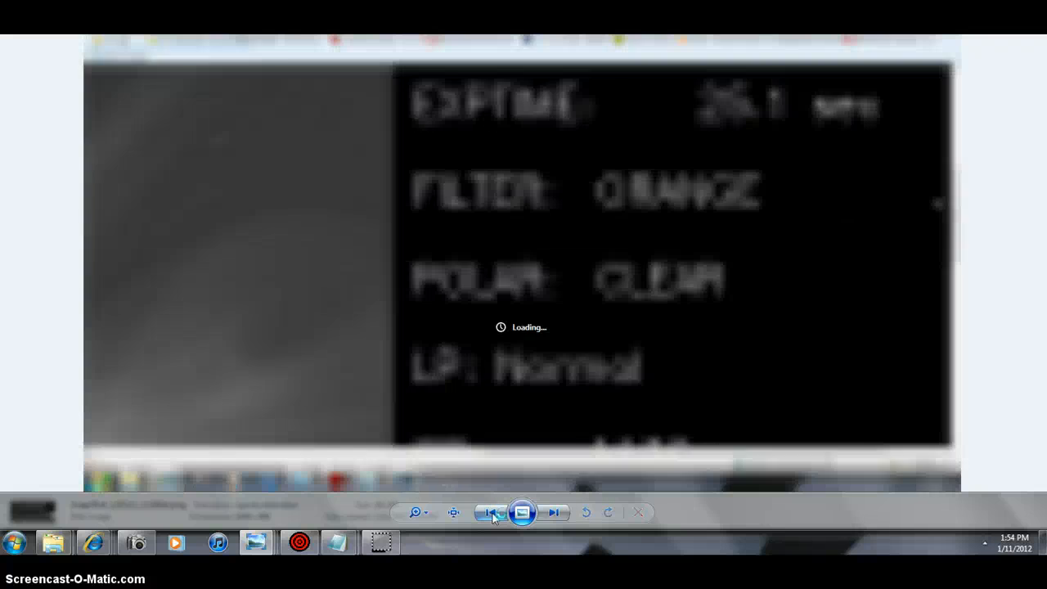
pyautogui.click(491, 512)
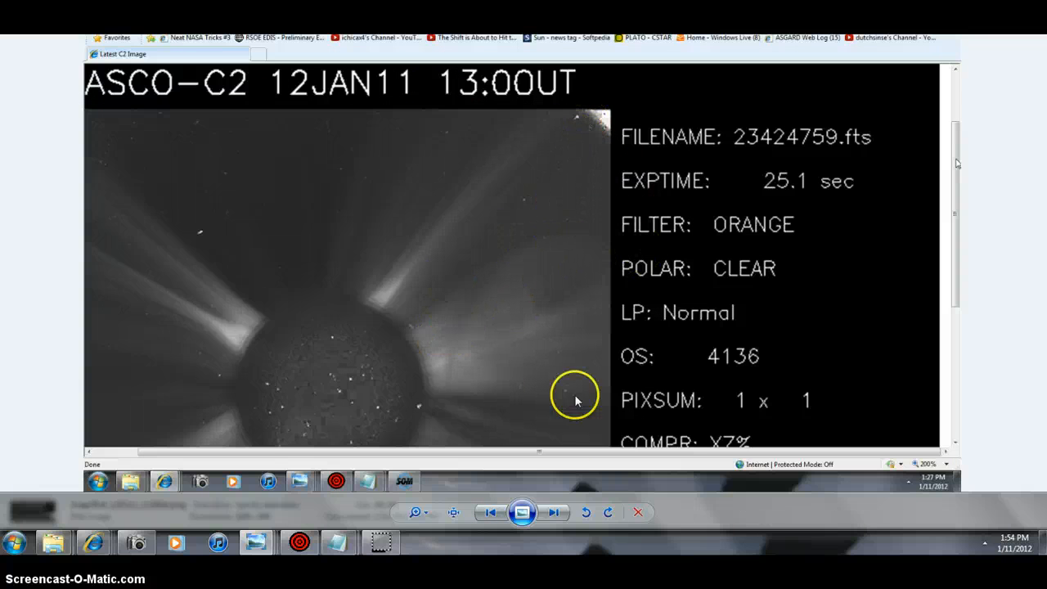
# Step: Advance past the exposure-details close-up to the ASGARD all-sky camera screenshot from 2012-01-09
pyautogui.click(556, 512)
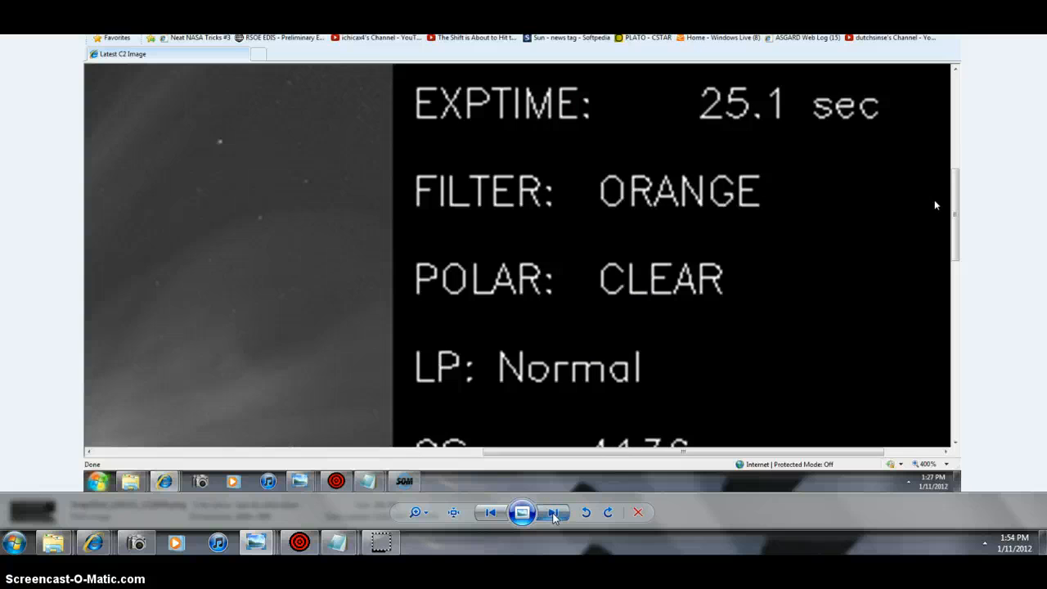
pyautogui.click(555, 513)
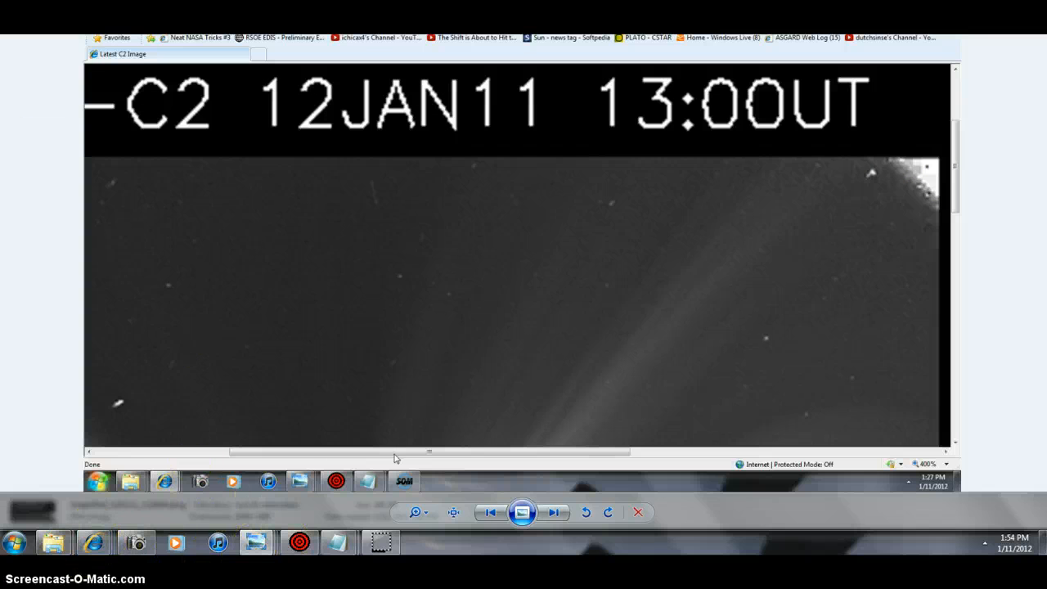
pyautogui.press('Left')
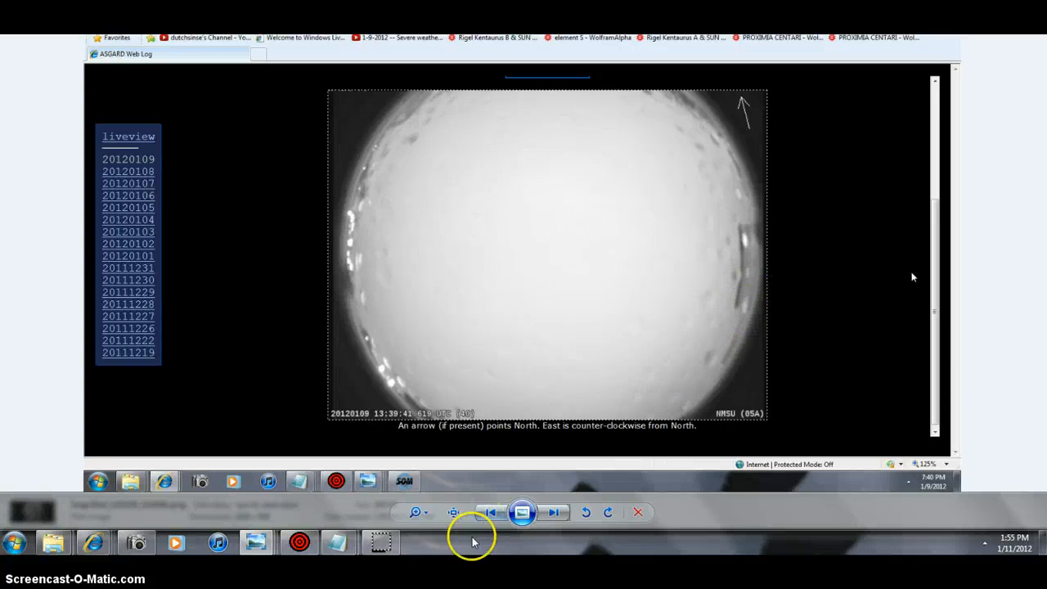
# Step: Step back through the Tullahoma sky-camera and earlier screenshots to the snow-field image with orange boxes and a bird
pyautogui.click(490, 512)
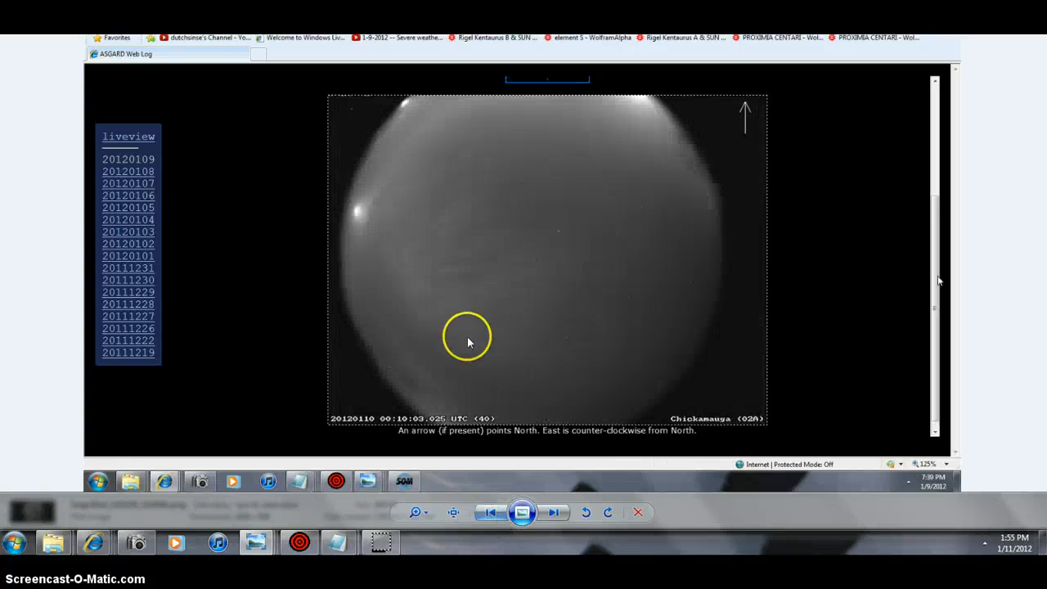
pyautogui.click(491, 513)
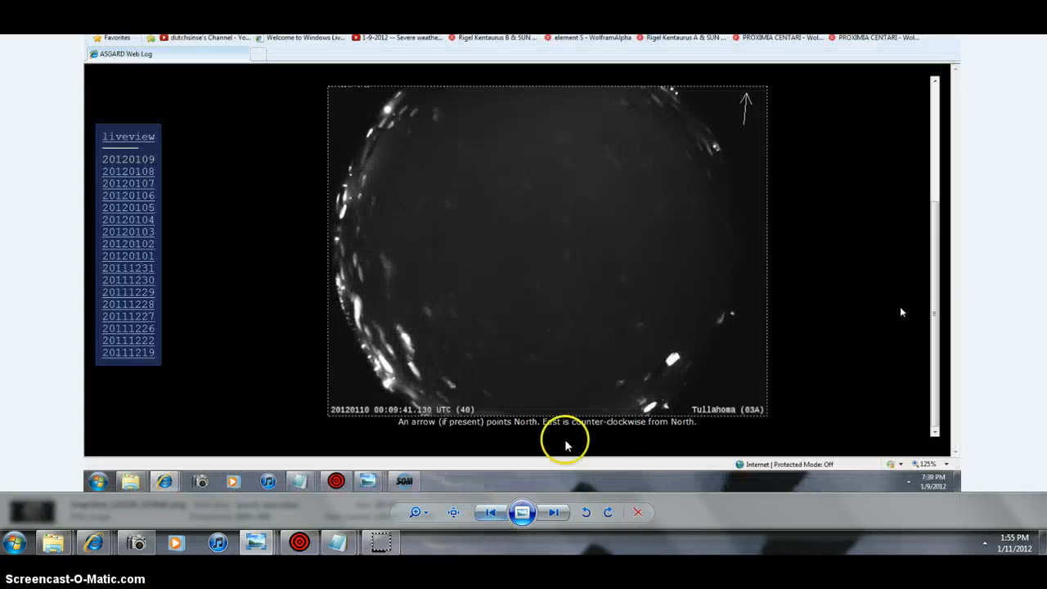
pyautogui.click(492, 513)
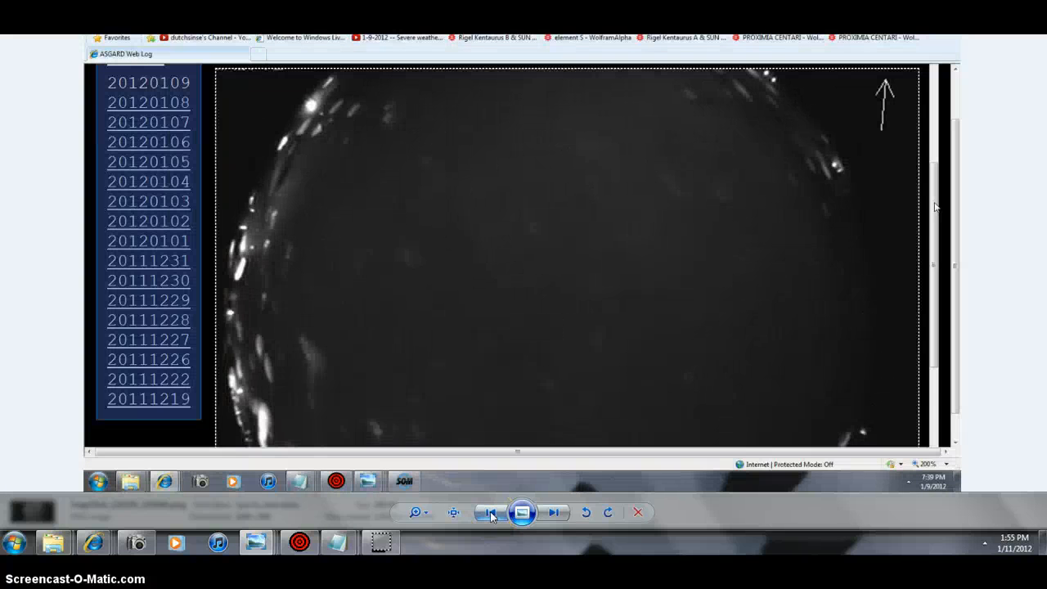
pyautogui.click(491, 514)
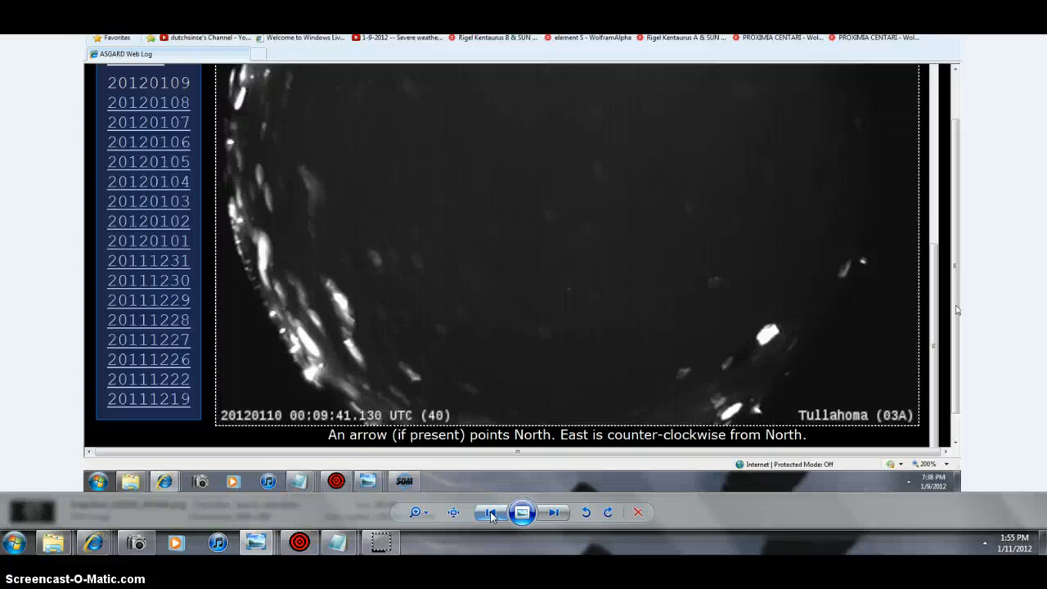
pyautogui.click(491, 513)
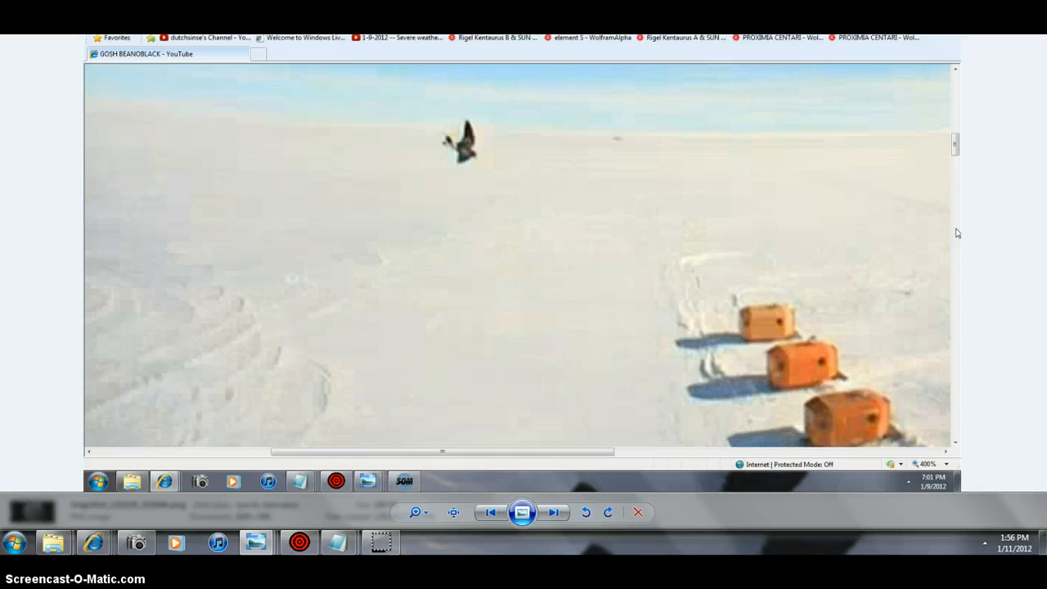
# Step: Return to the NMSU screenshot, then advance past NMSkies and the SECCHI 2012/01/09 17:18 image to the Tullahoma ASGARD screenshot
pyautogui.click(488, 513)
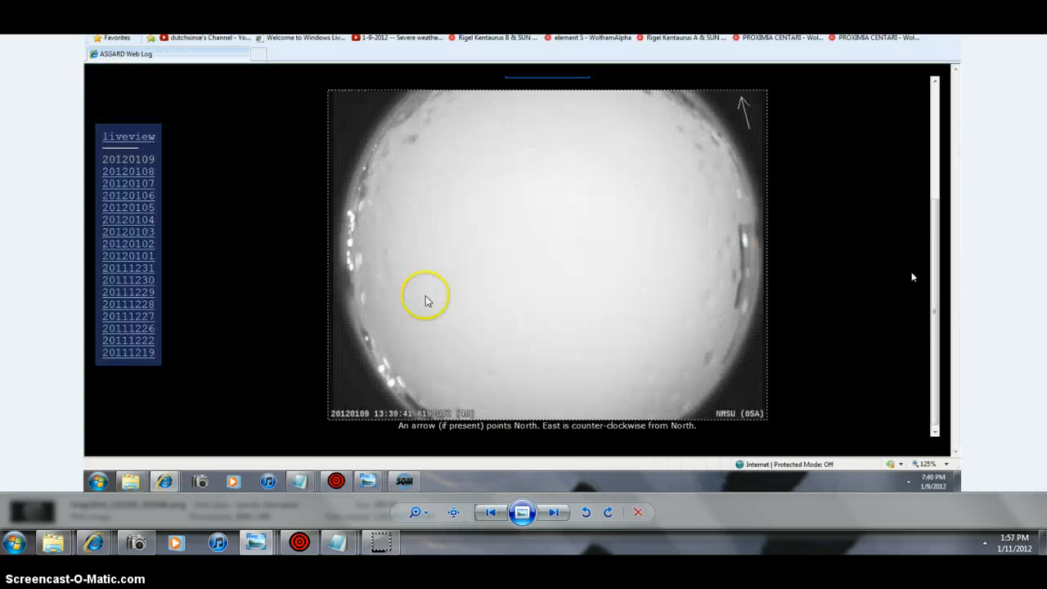
pyautogui.click(553, 513)
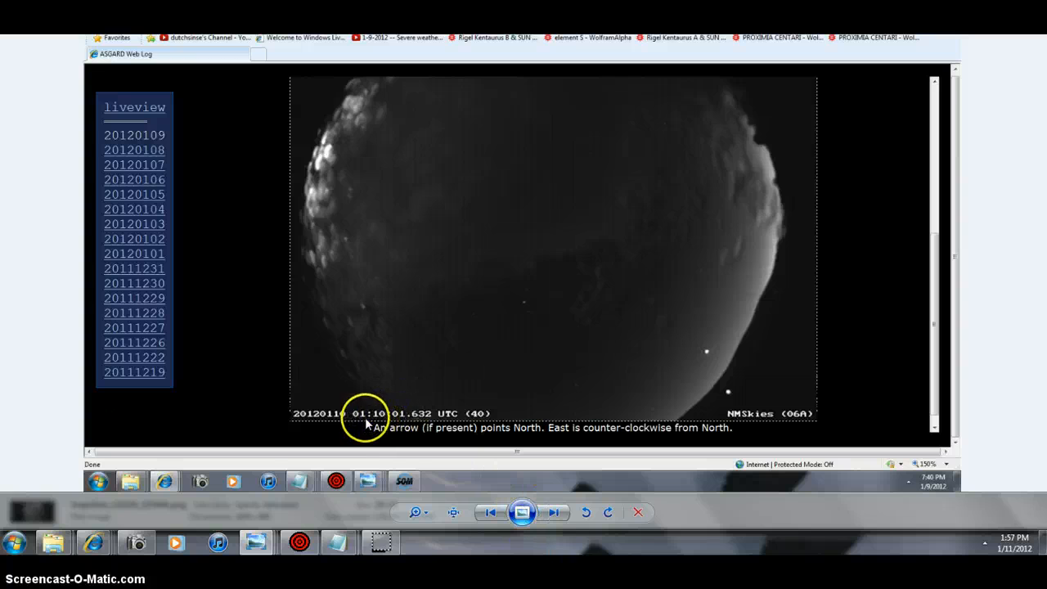
pyautogui.click(553, 514)
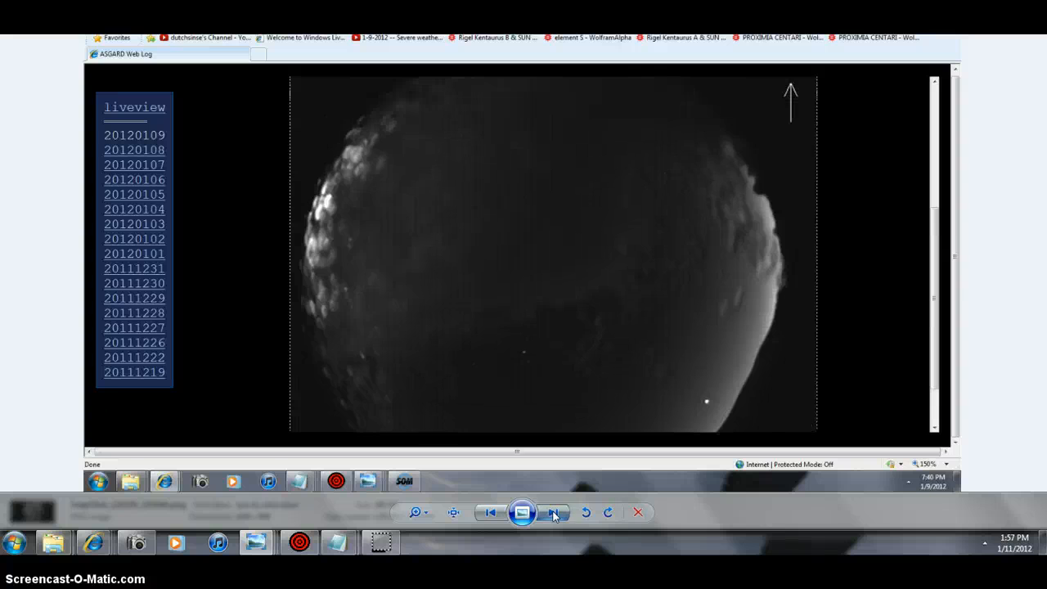
pyautogui.click(553, 513)
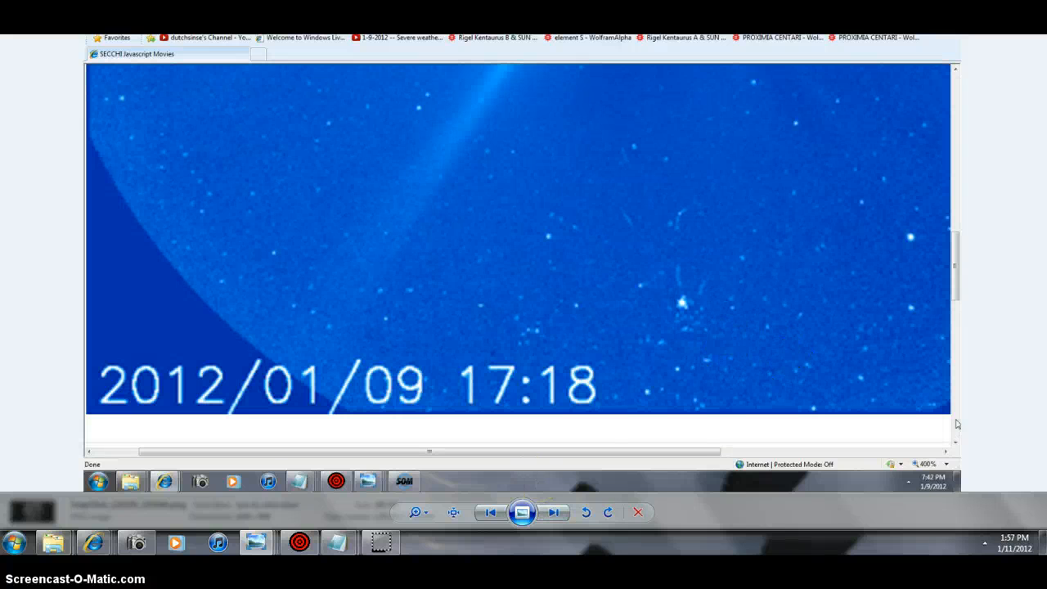
pyautogui.press('Right')
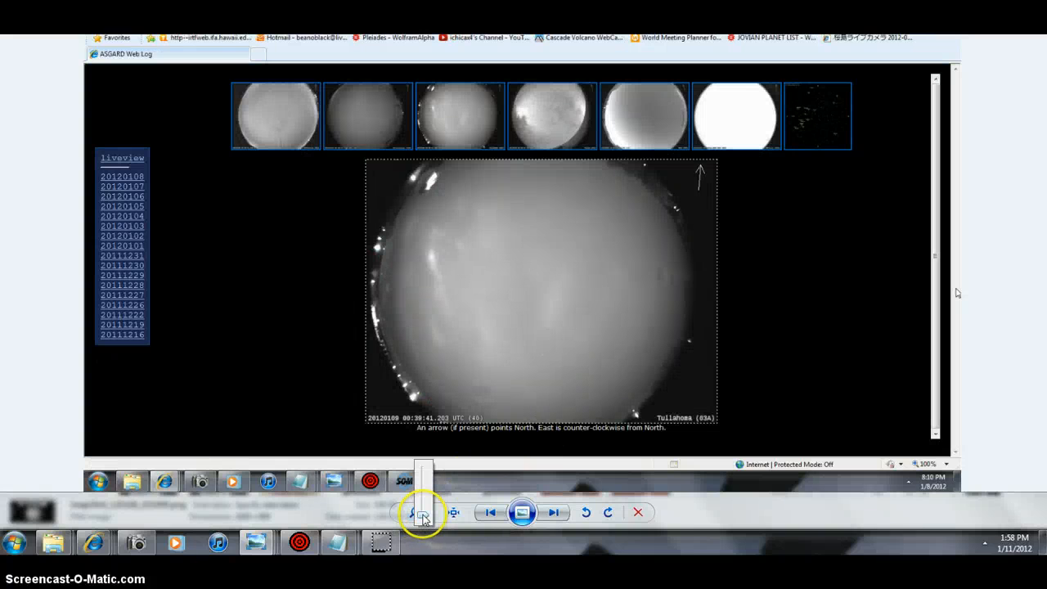
# Step: Magnify the Tullahoma all-sky camera screenshot for a close-up look at the frame
pyautogui.moveTo(424, 515); pyautogui.dragTo(425, 507)
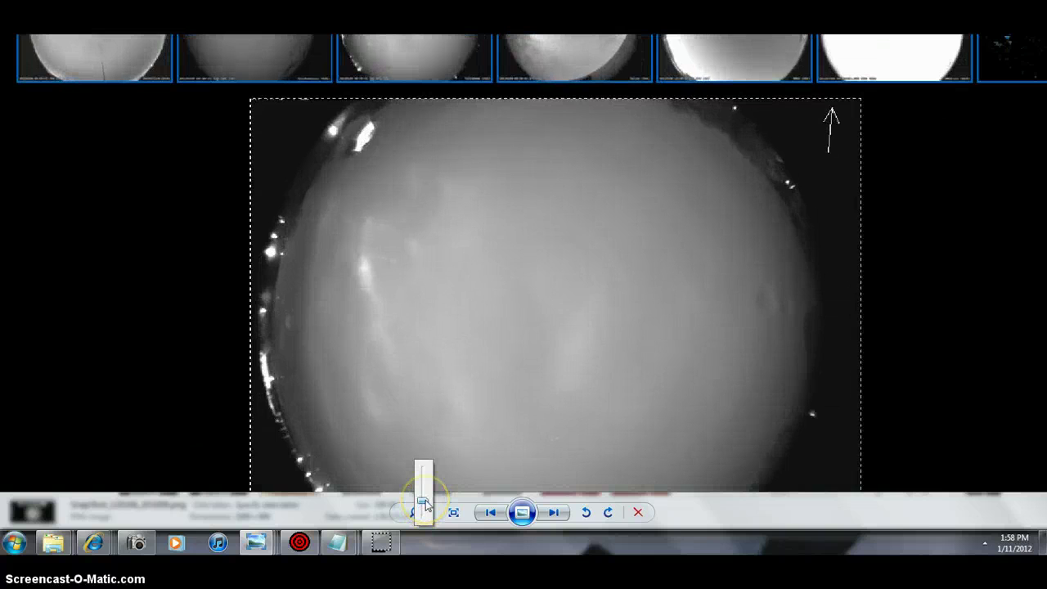
pyautogui.click(425, 499)
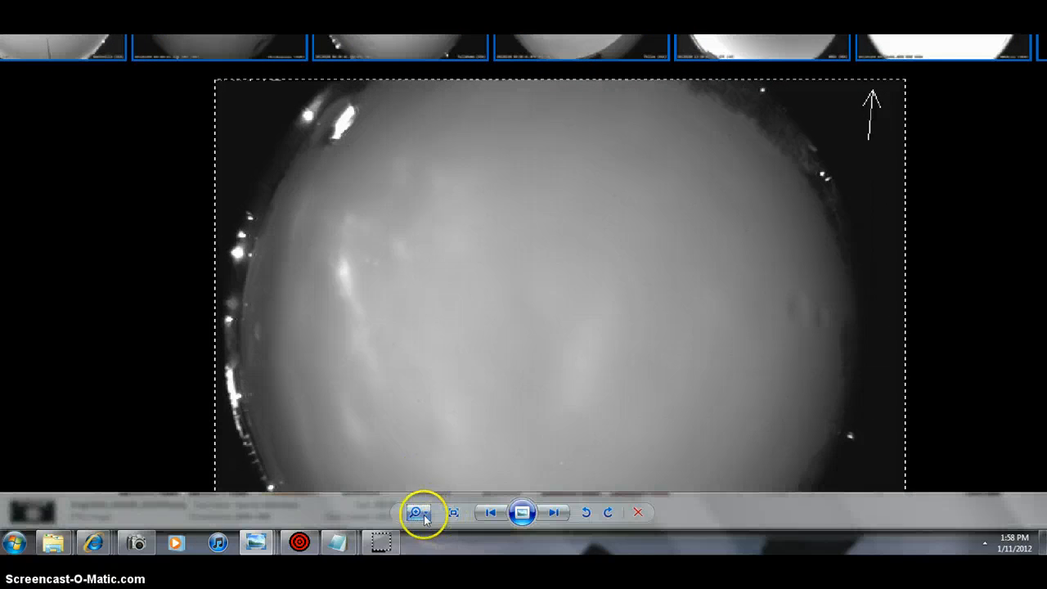
pyautogui.click(418, 511)
pyautogui.click(419, 513)
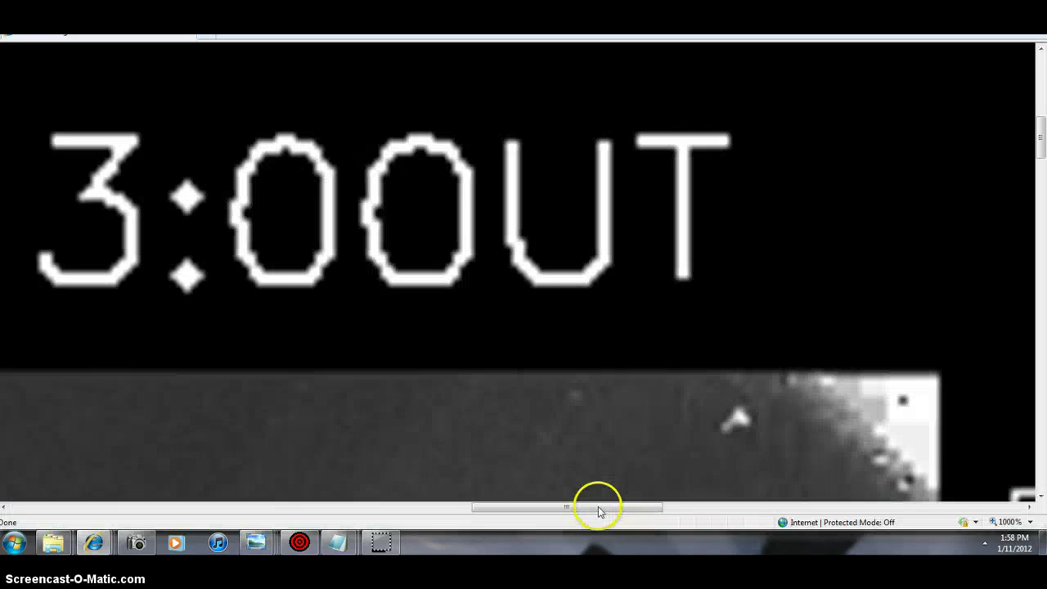
pyautogui.moveTo(598, 511); pyautogui.dragTo(565, 511)
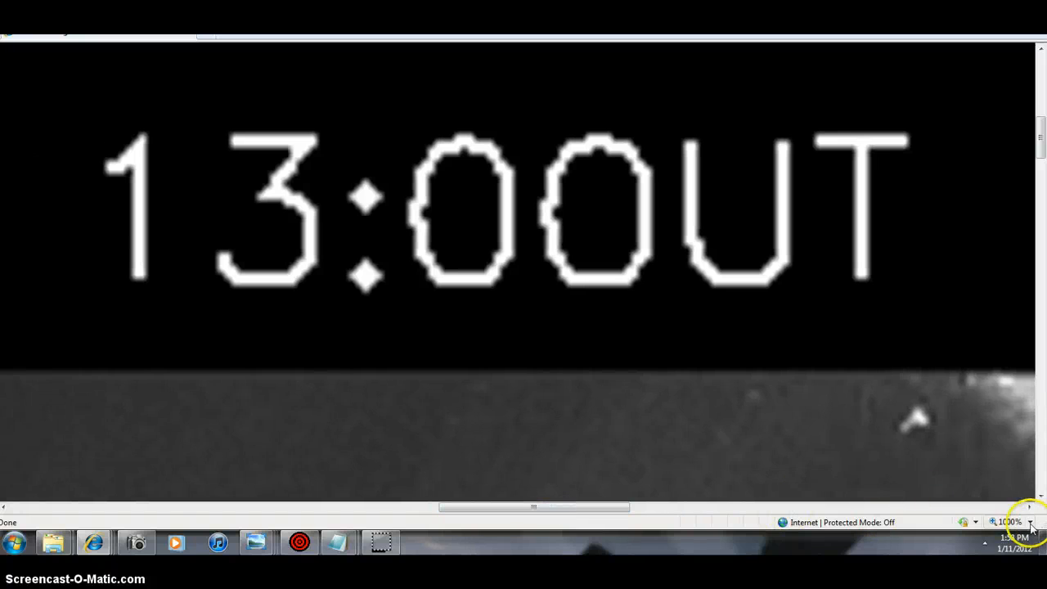
# Step: Bring the LASCO-C2 page back from extreme zoom to 400%, then to 125% magnification
pyautogui.click(1030, 523)
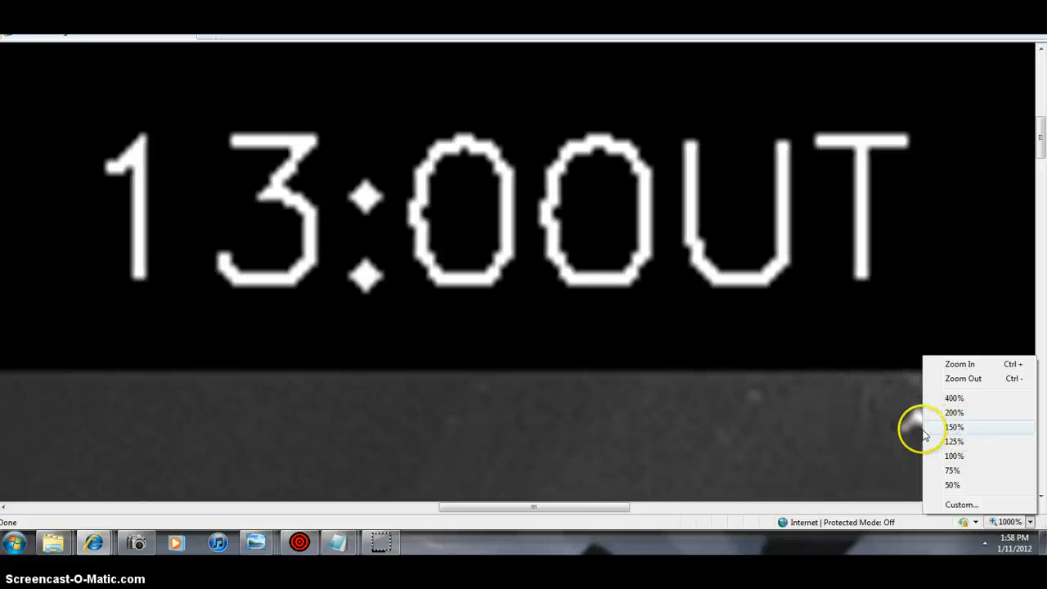
pyautogui.click(957, 399)
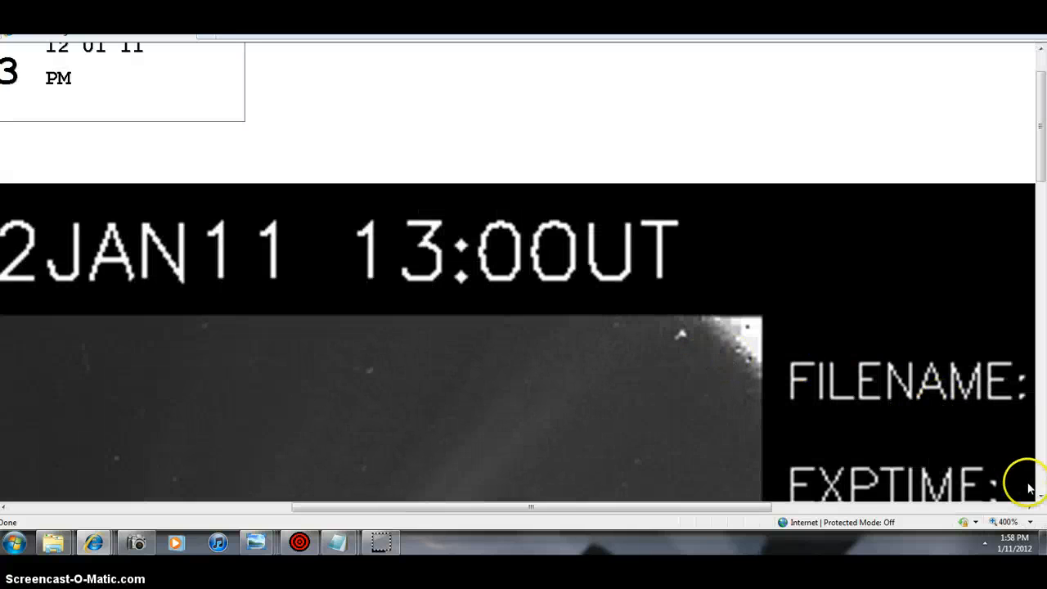
pyautogui.click(1029, 522)
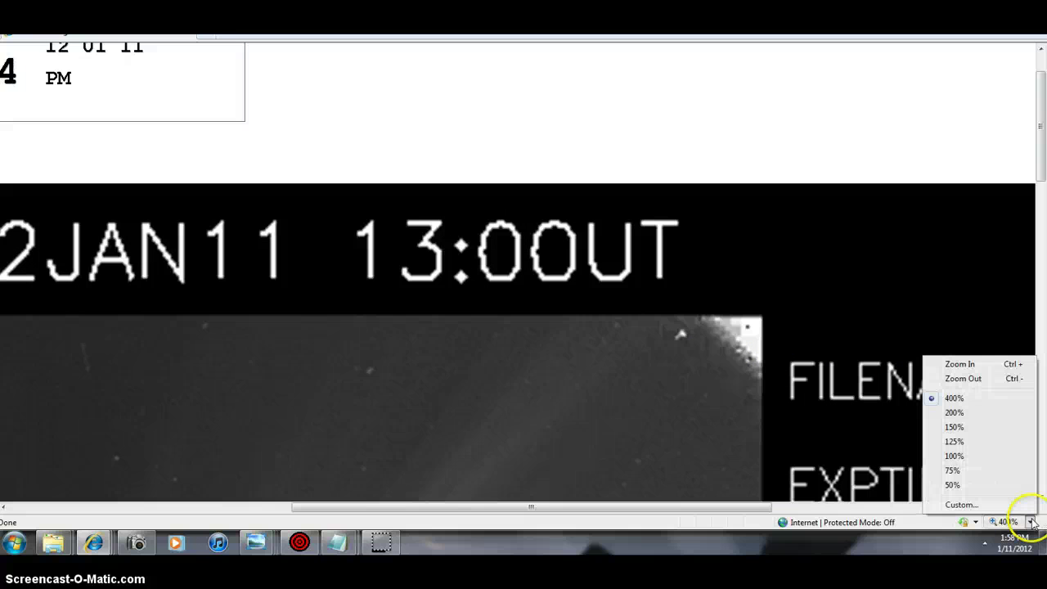
pyautogui.click(959, 442)
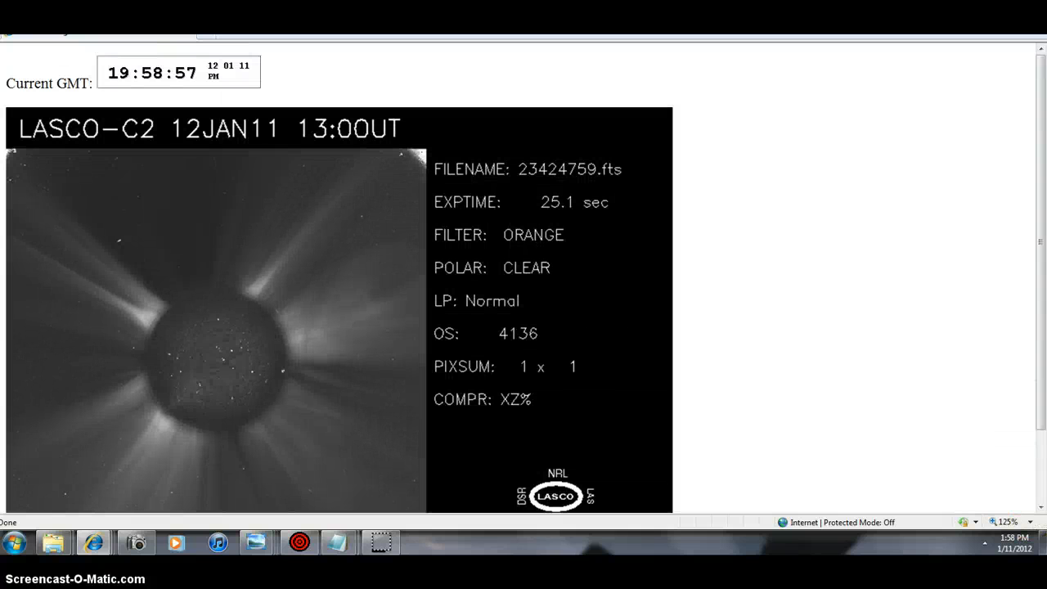
pyautogui.moveTo(1042, 215); pyautogui.dragTo(1035, 249)
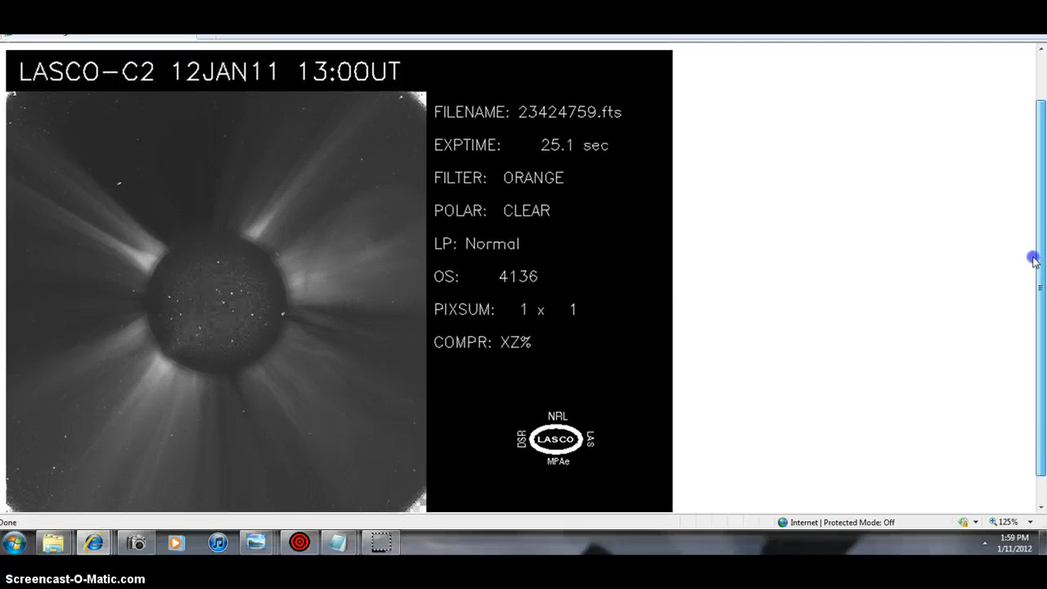
pyautogui.moveTo(1035, 249); pyautogui.dragTo(1030, 259)
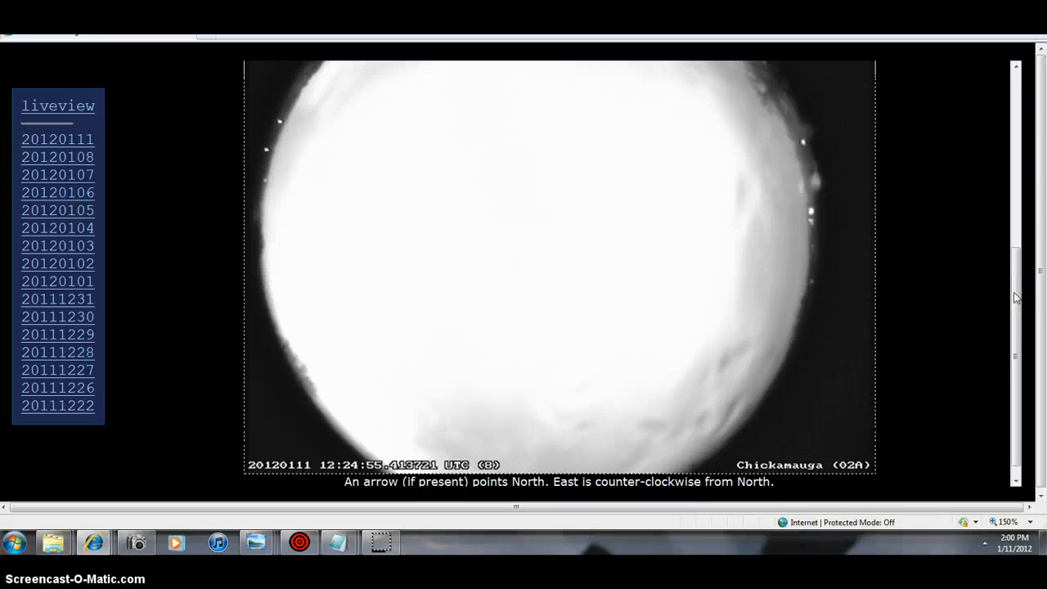
pyautogui.moveTo(1014, 295); pyautogui.dragTo(1041, 115)
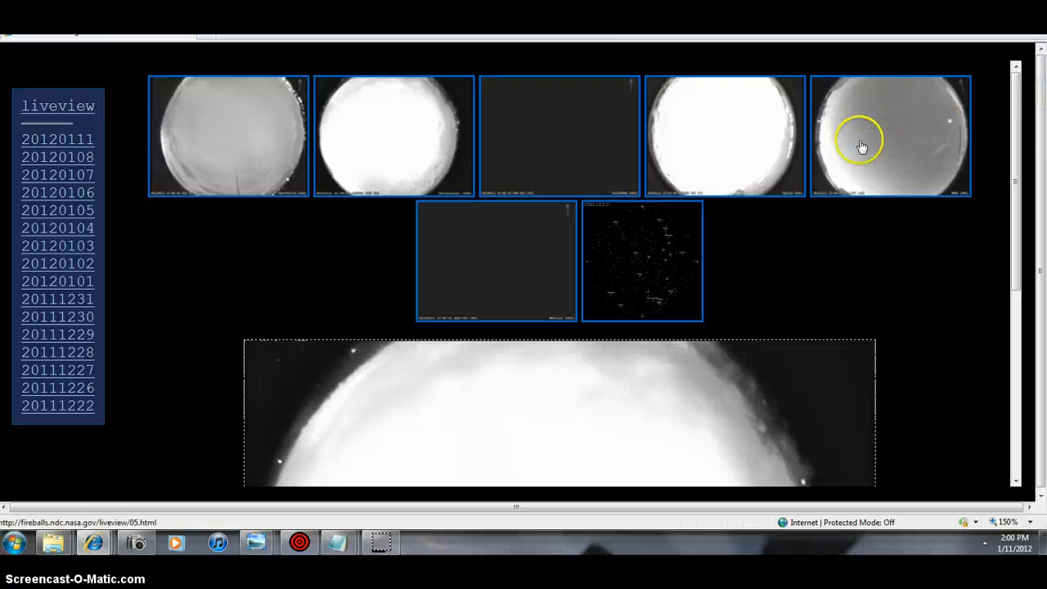
# Step: Show the fifth camera (NMSU 05A) all-sky image large on the fireball liveview
pyautogui.click(885, 162)
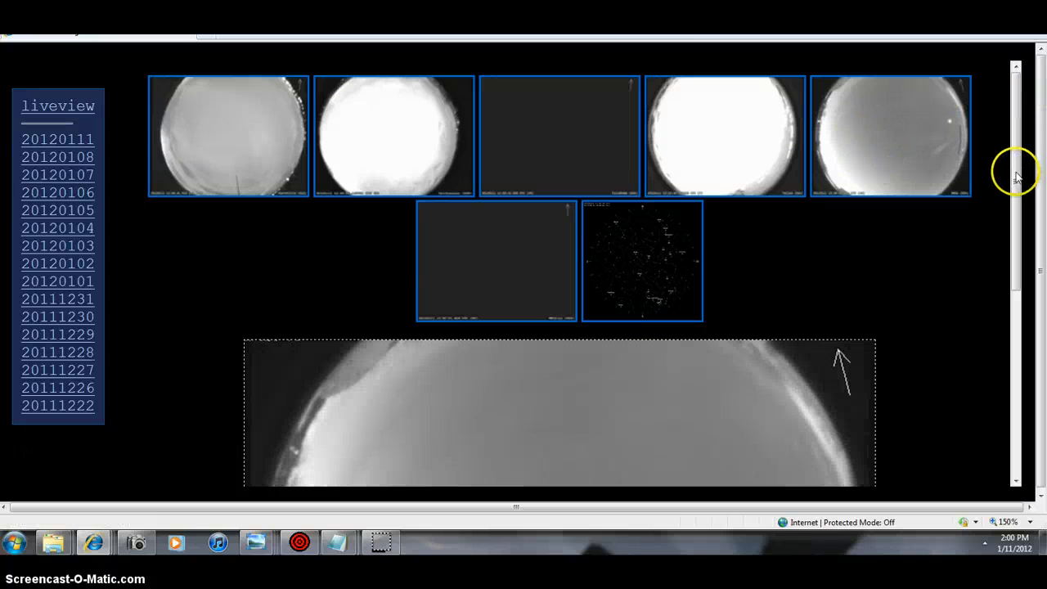
pyautogui.moveTo(1014, 170); pyautogui.dragTo(1014, 349)
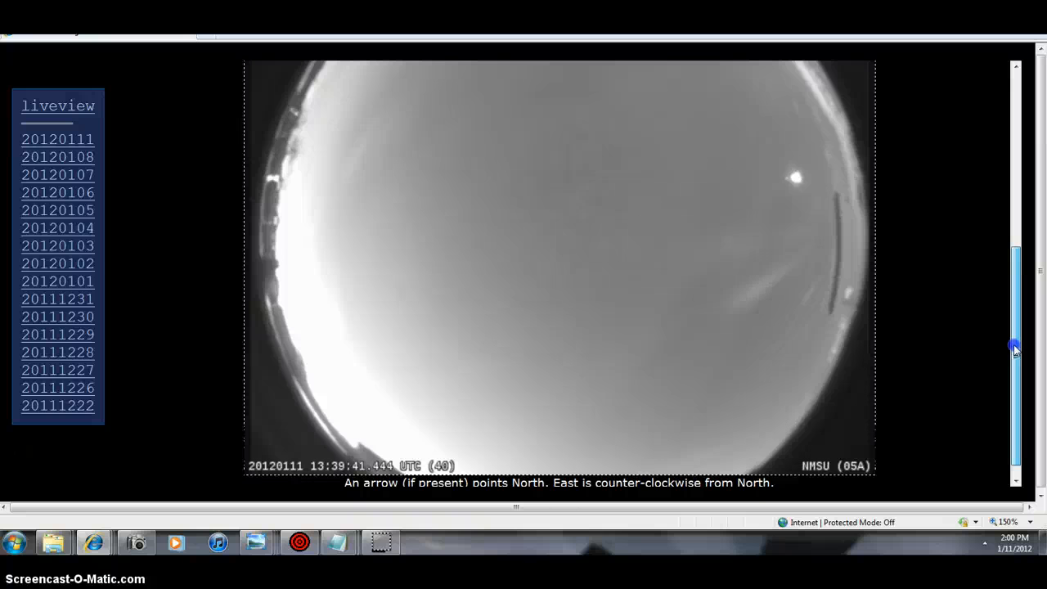
pyautogui.moveTo(1013, 349); pyautogui.dragTo(1015, 249)
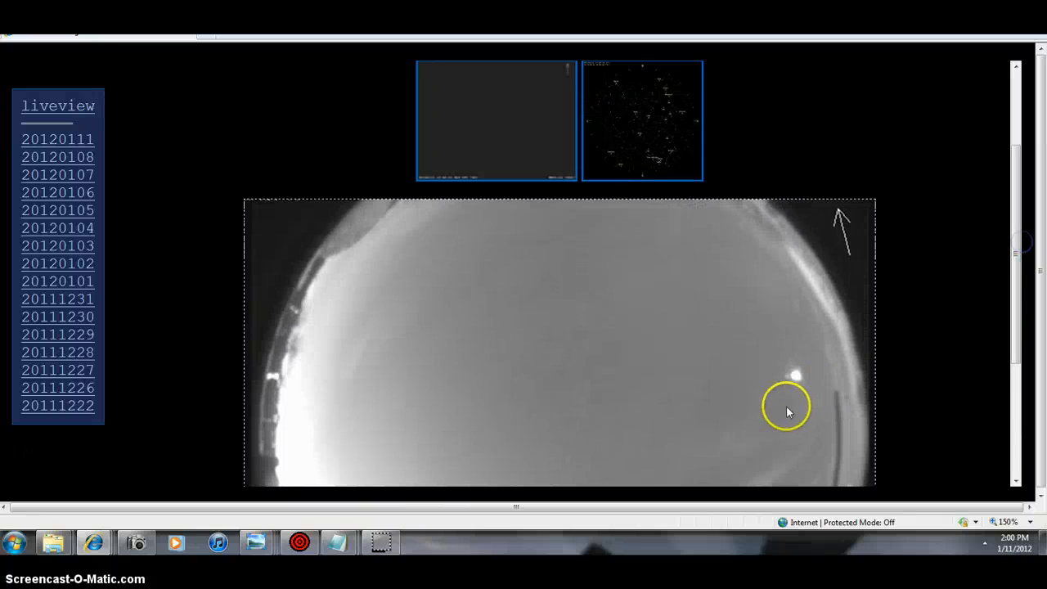